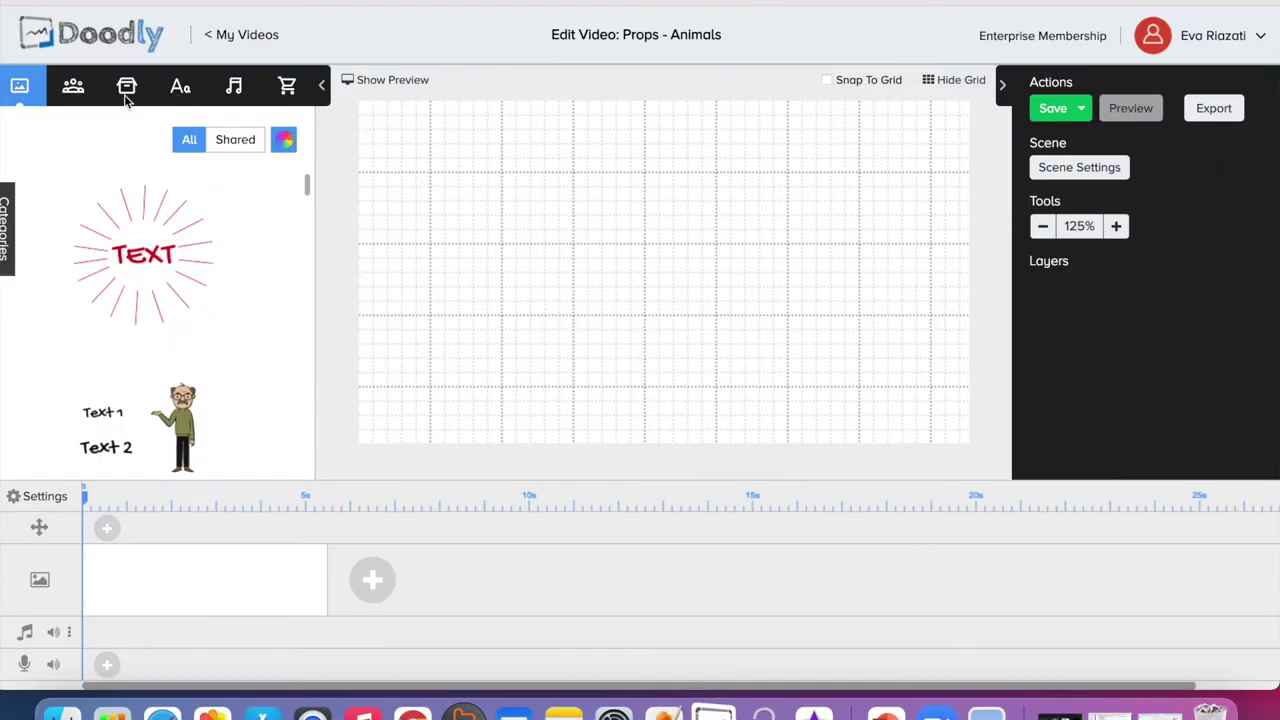
- Set the video's drawing hand to the bare right arm and scene transitions to None
left_click(35, 498)
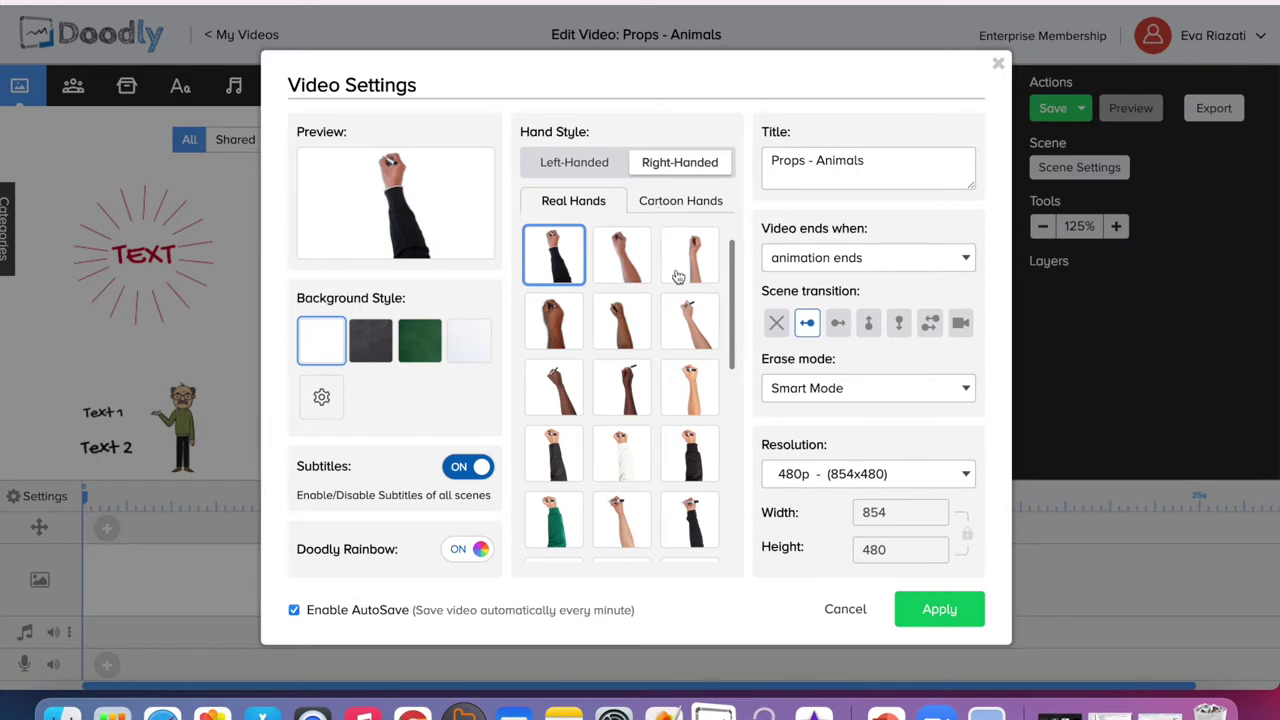
left_click(690, 320)
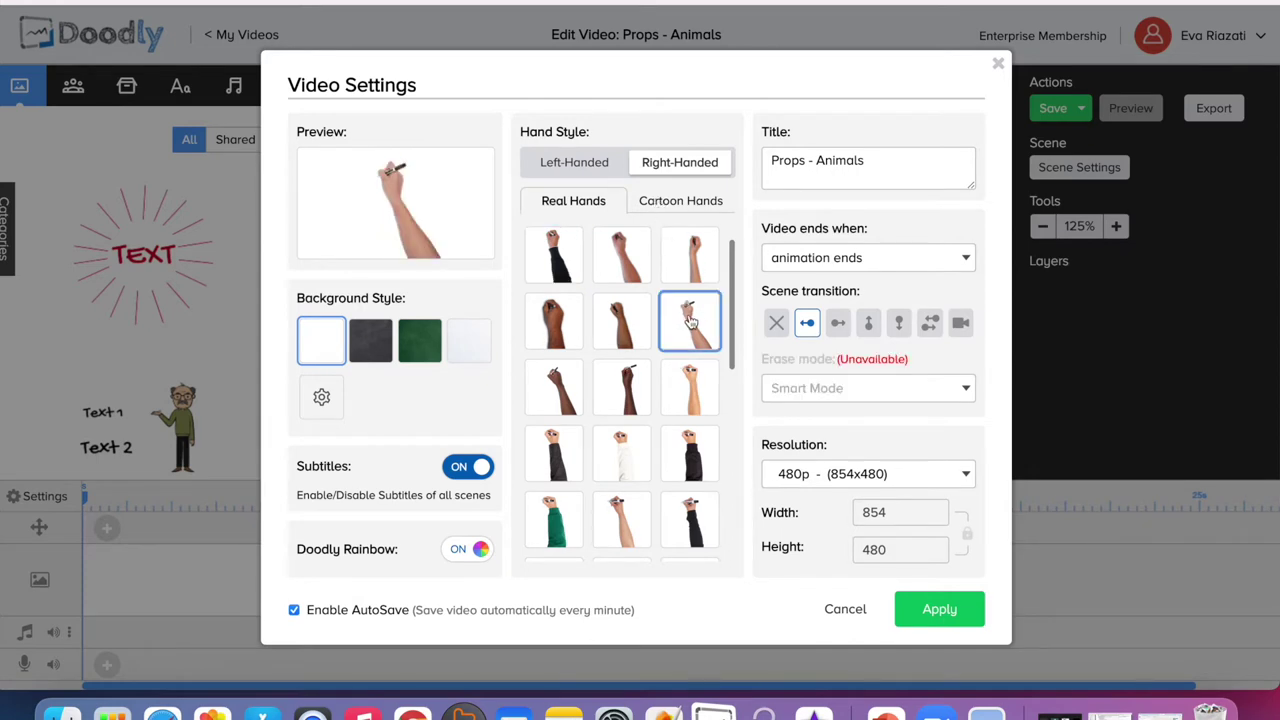
left_click(778, 328)
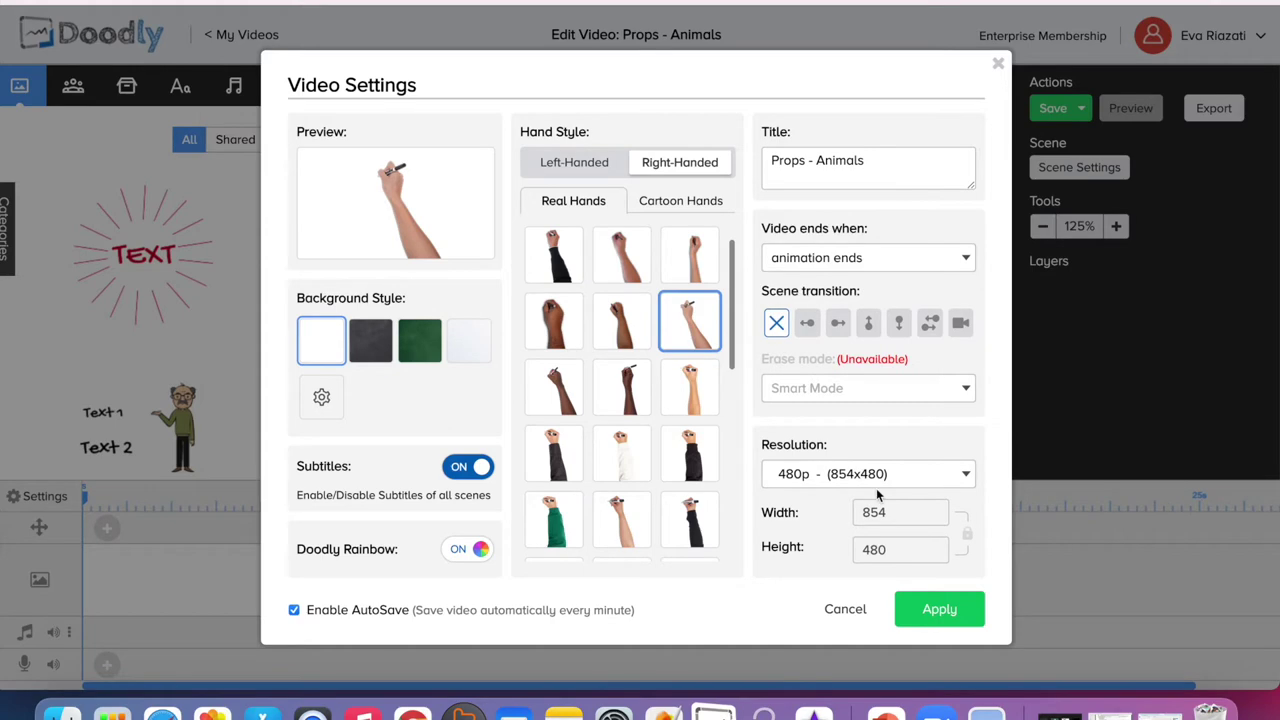
left_click(934, 612)
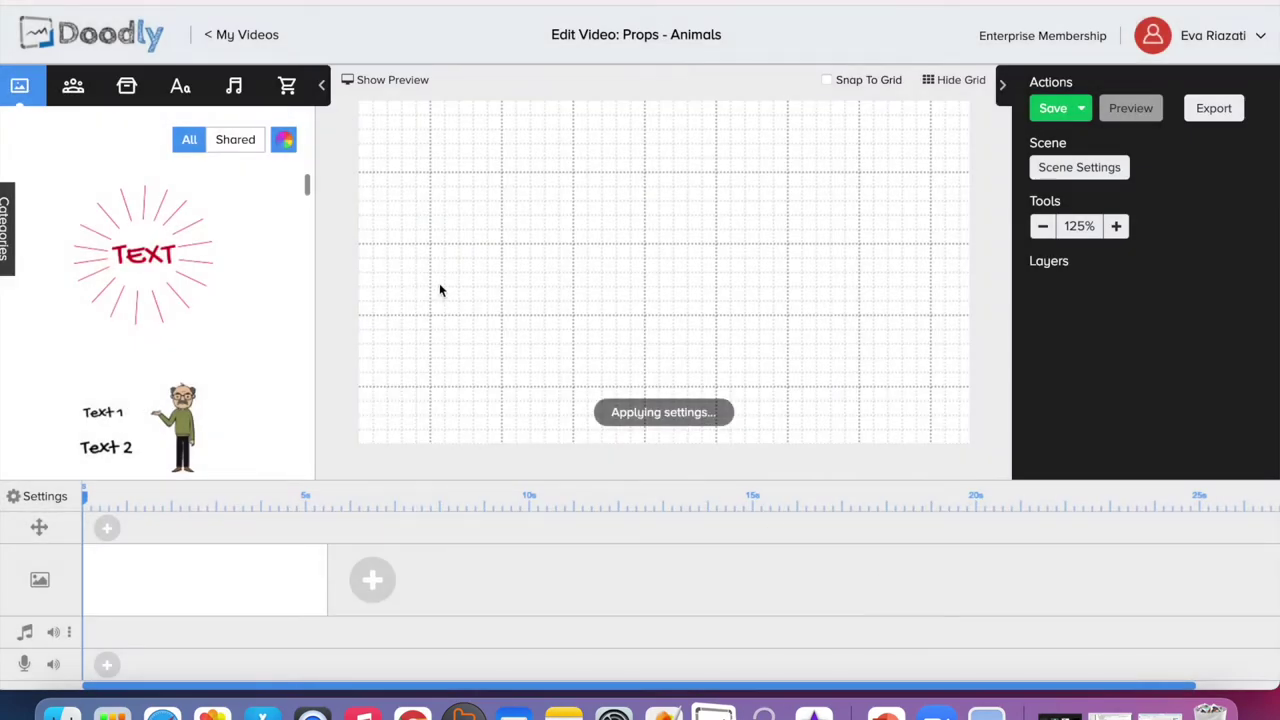
- Search the props for 'anim', browse the animal results, then show the text font list
left_click(126, 92)
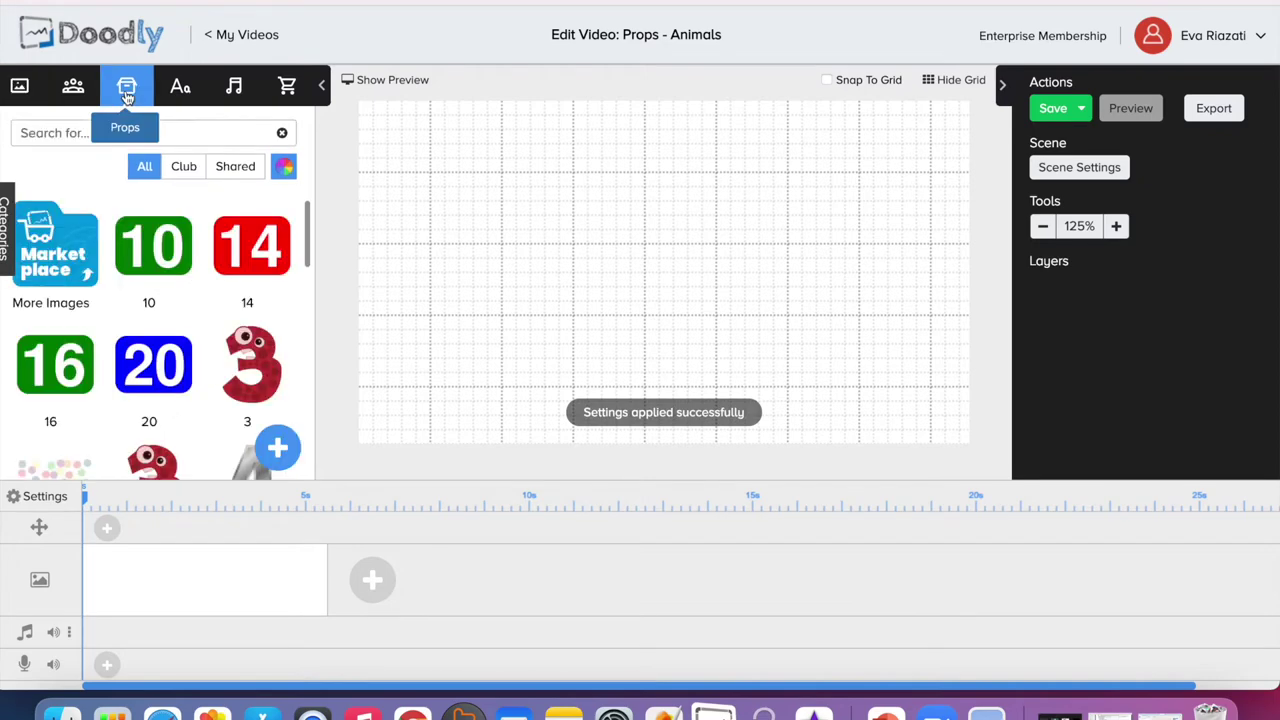
left_click(69, 133)
type("animal")
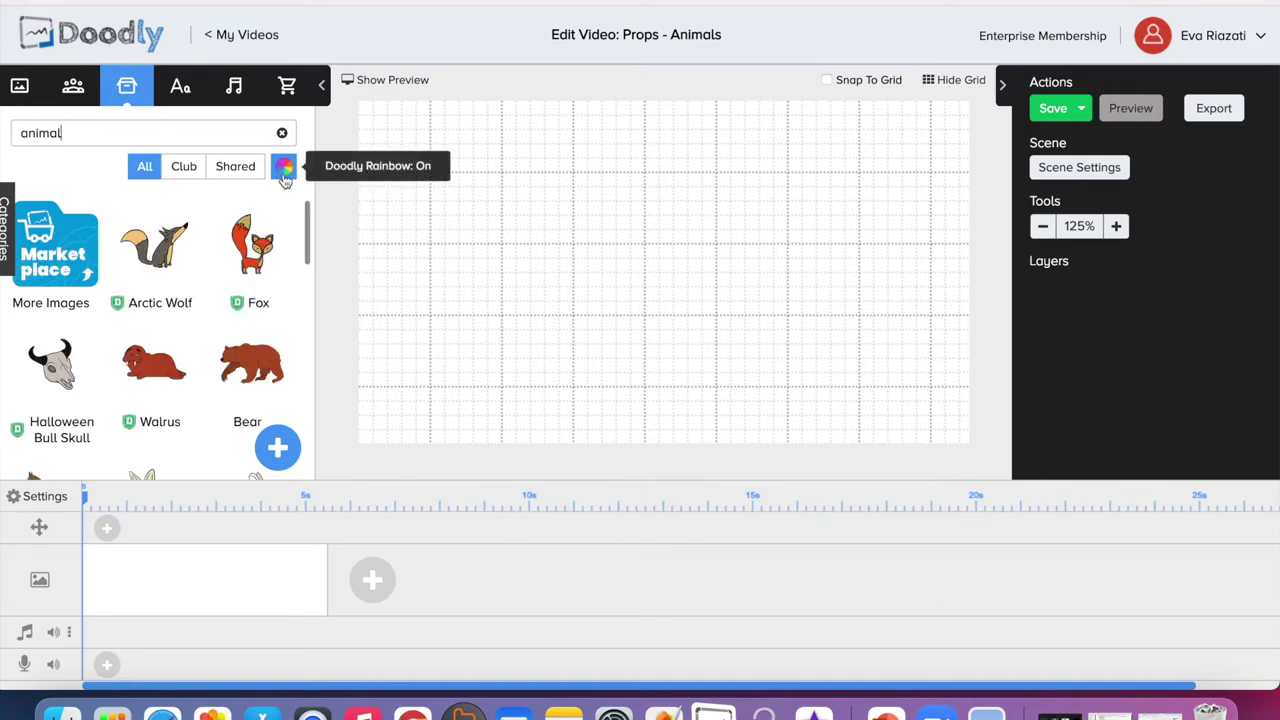
left_click_drag(310, 230, 304, 378)
scroll(300, 400, "down", 6)
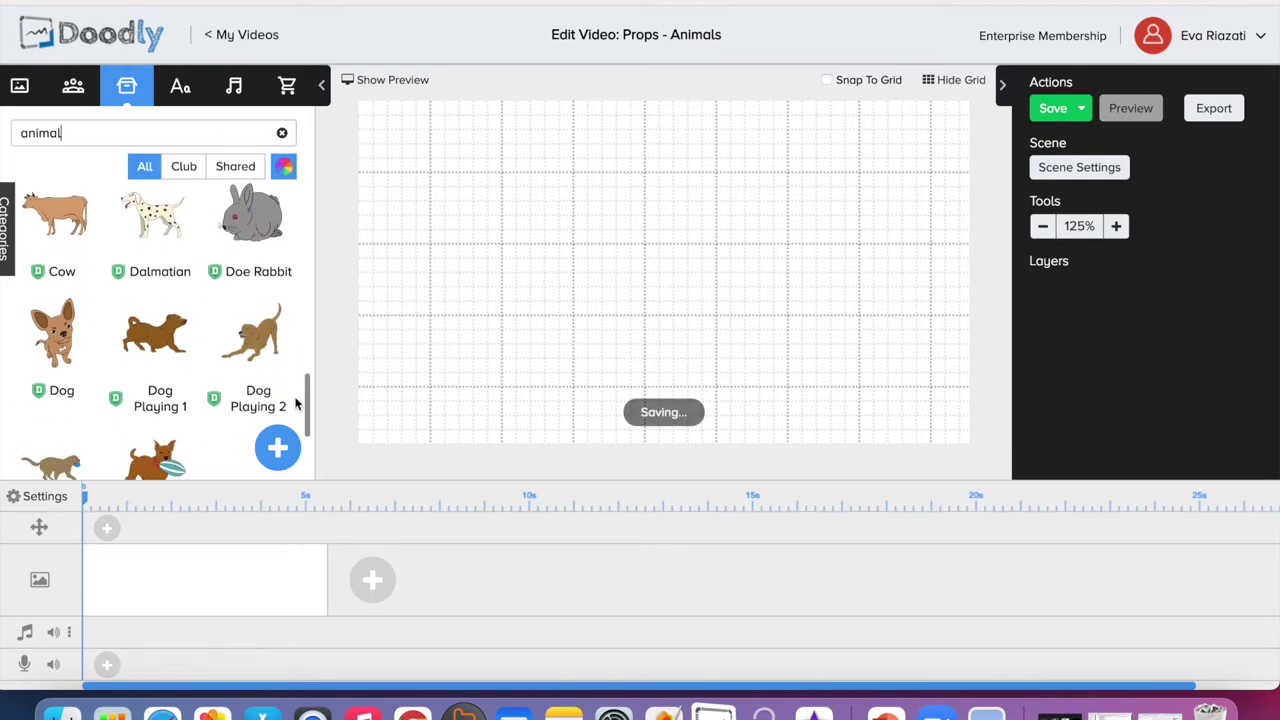
scroll(292, 440, "up", 10)
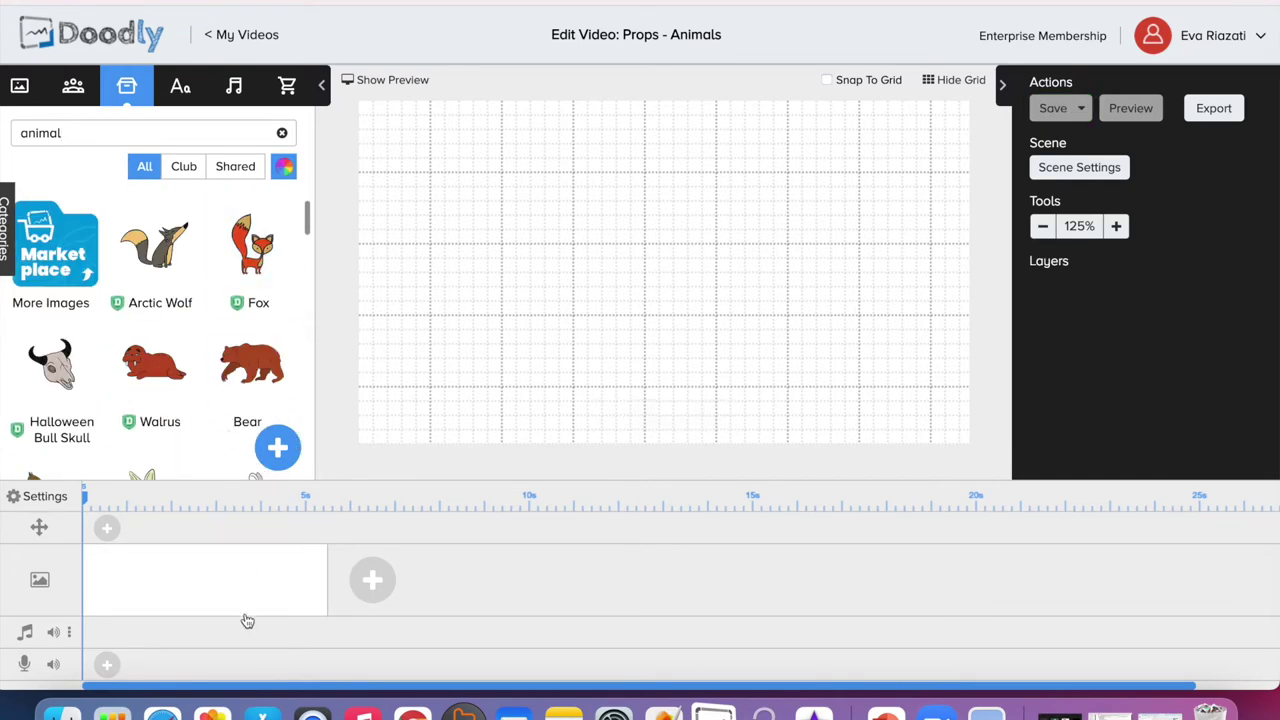
left_click(180, 88)
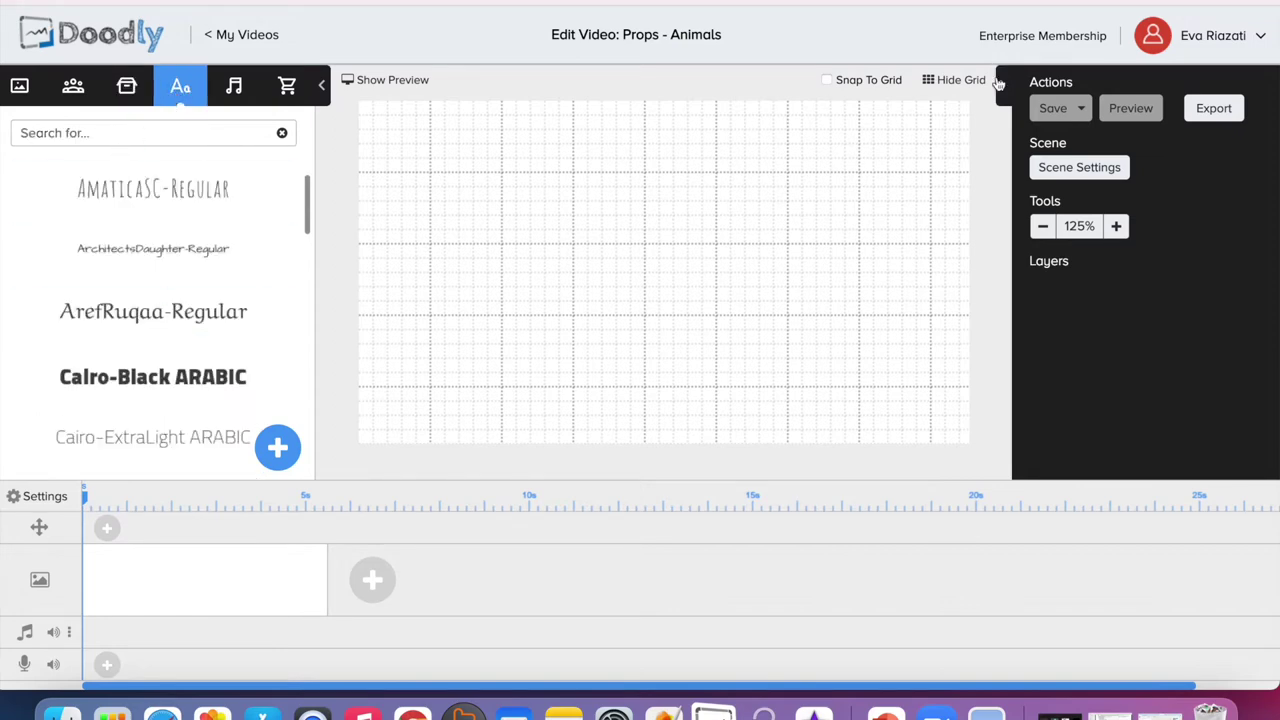
- Hide the grid and drop a Rubik-Bold text layer at the canvas centre, opening its placeholder text
left_click(962, 80)
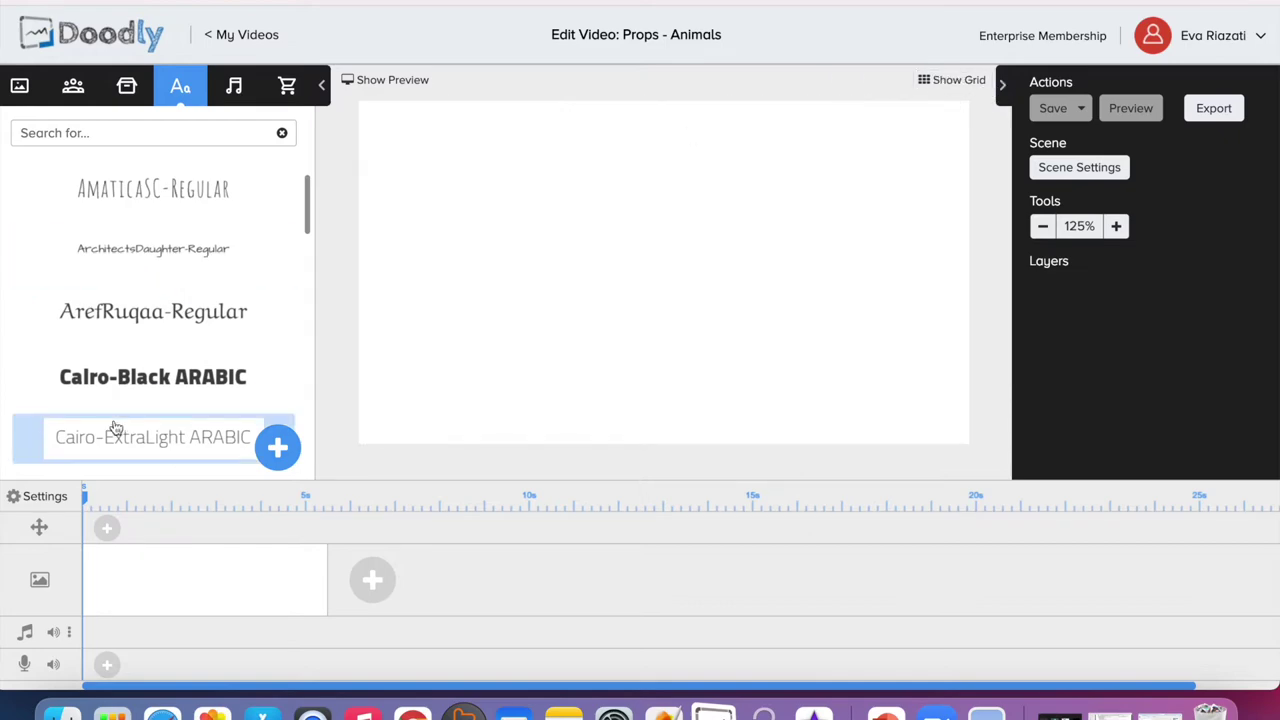
scroll(115, 428, "down", 3)
scroll(117, 428, "up", 4)
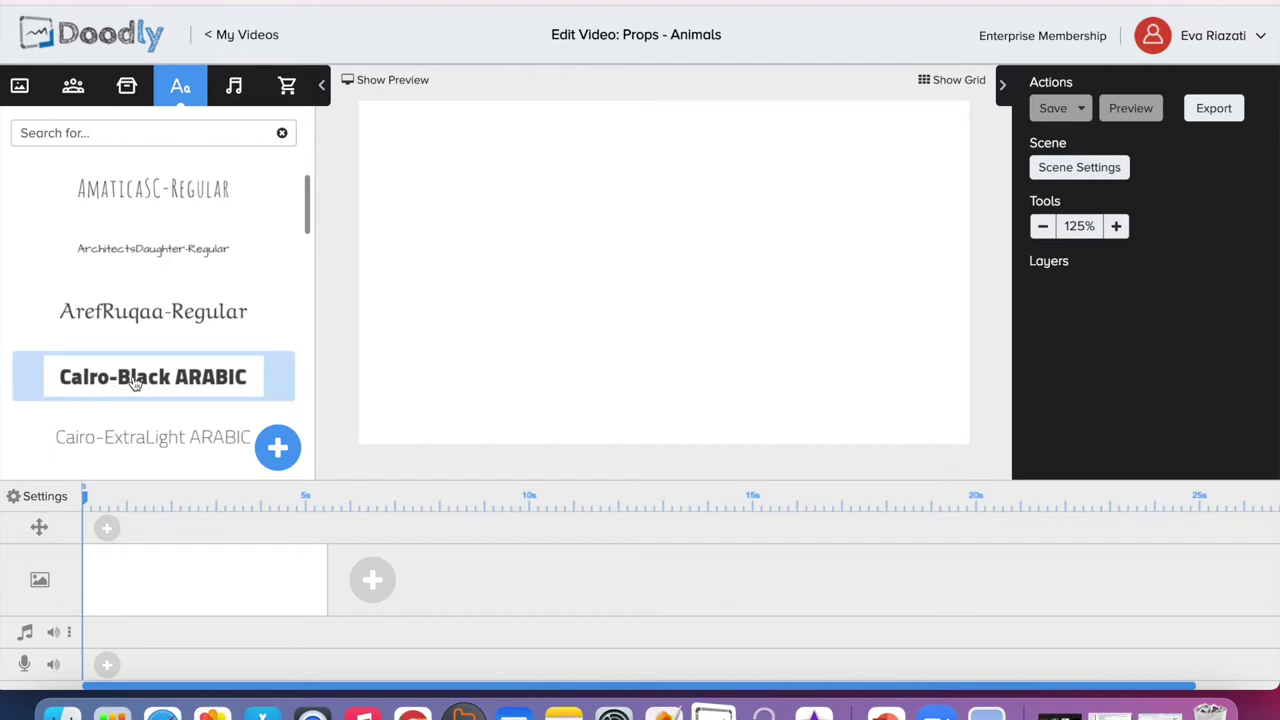
mouse_move(135, 383)
left_mouse_down()
mouse_move(586, 277)
mouse_move(114, 410)
mouse_move(130, 385)
left_mouse_up()
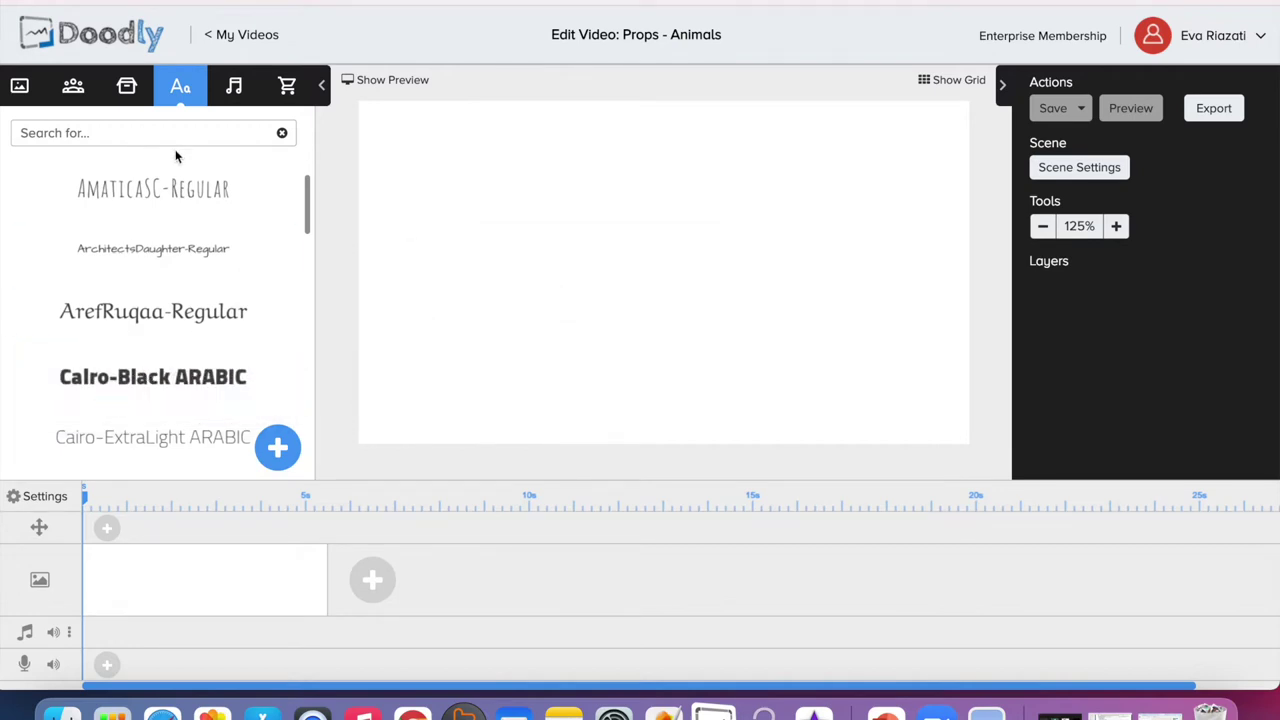
left_click_drag(307, 205, 296, 479)
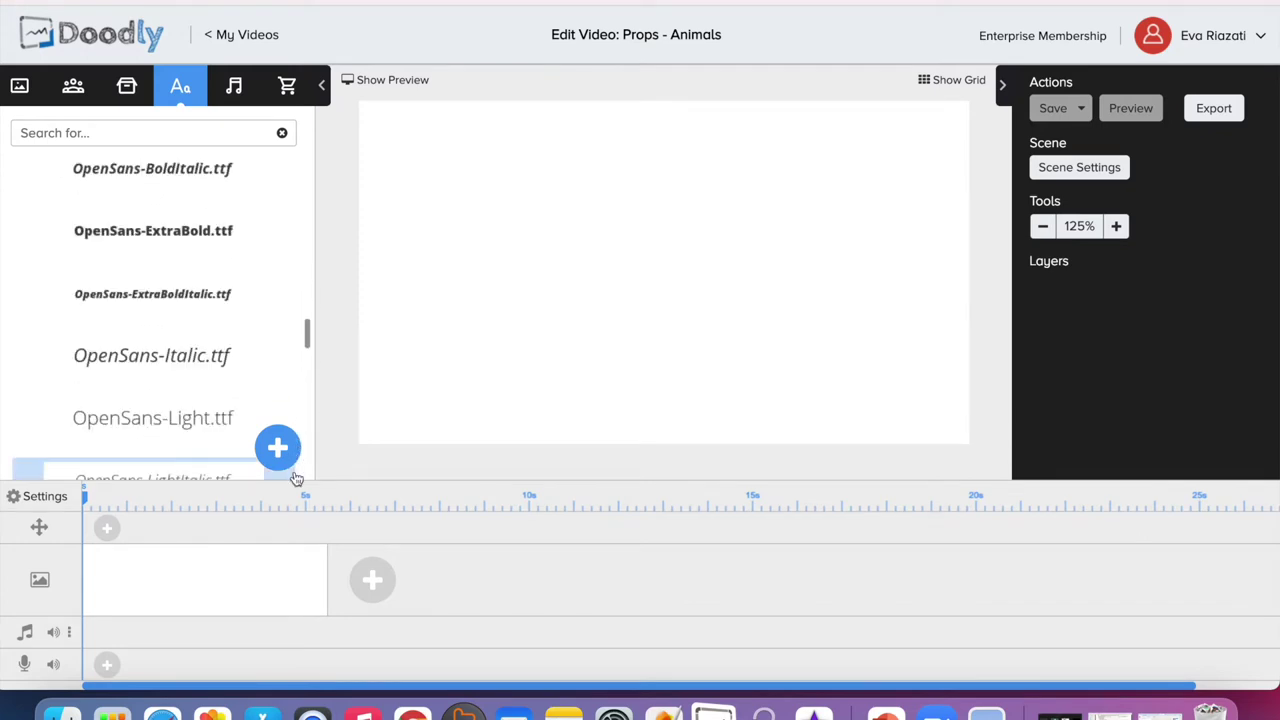
left_click_drag(307, 337, 309, 379)
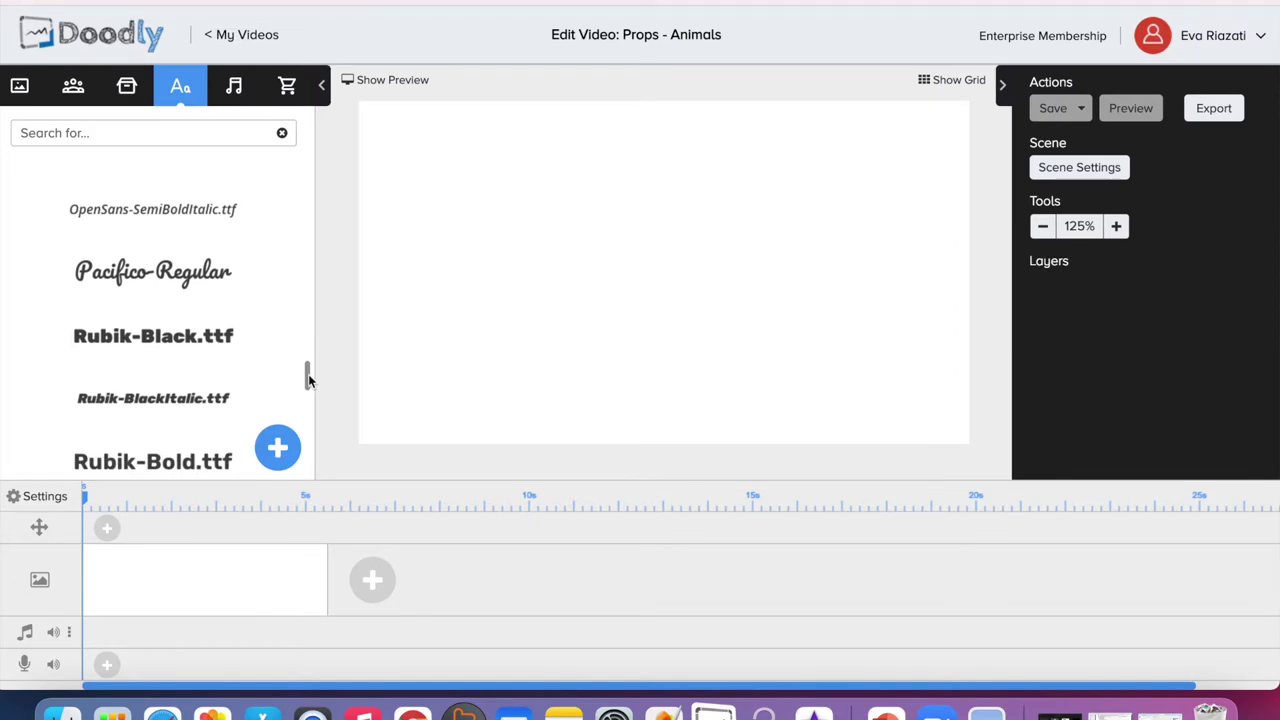
left_click_drag(168, 463, 362, 256)
double_click(649, 250)
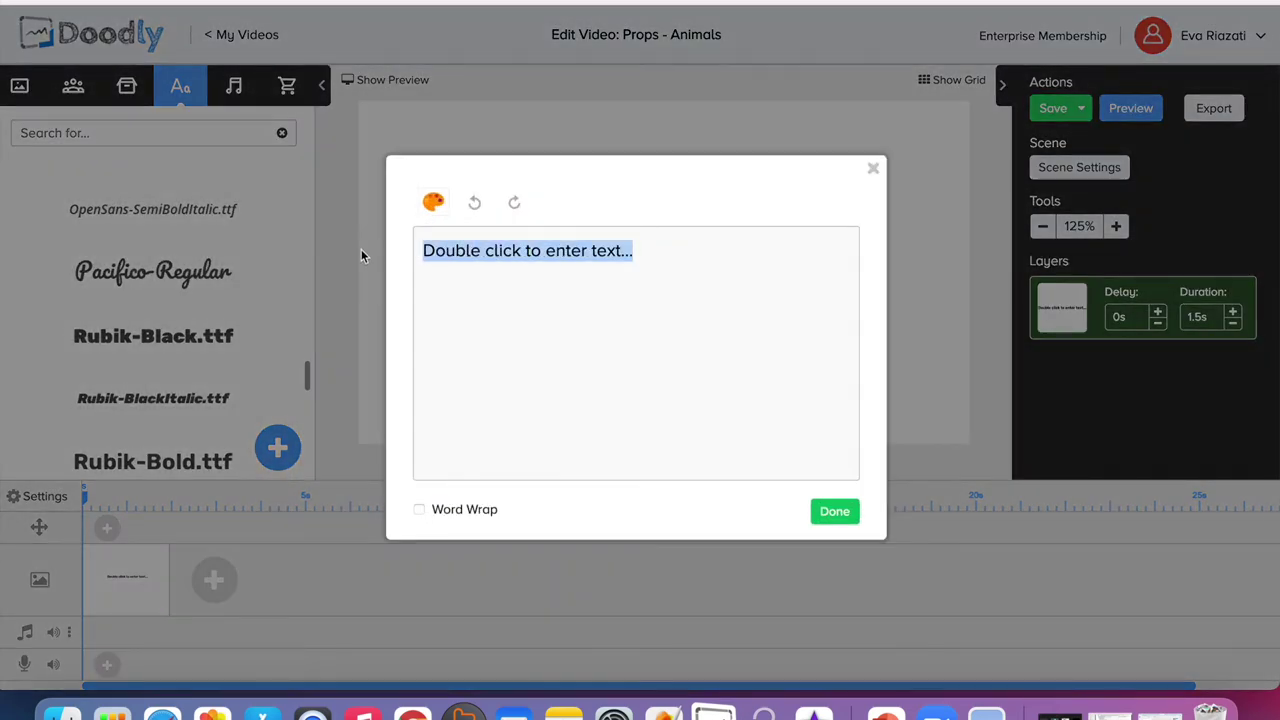
- Make the title read 'Domestic Animals', enlarge it, and time it with 0.5s delay and 2.5s duration
type("Domestic Animals")
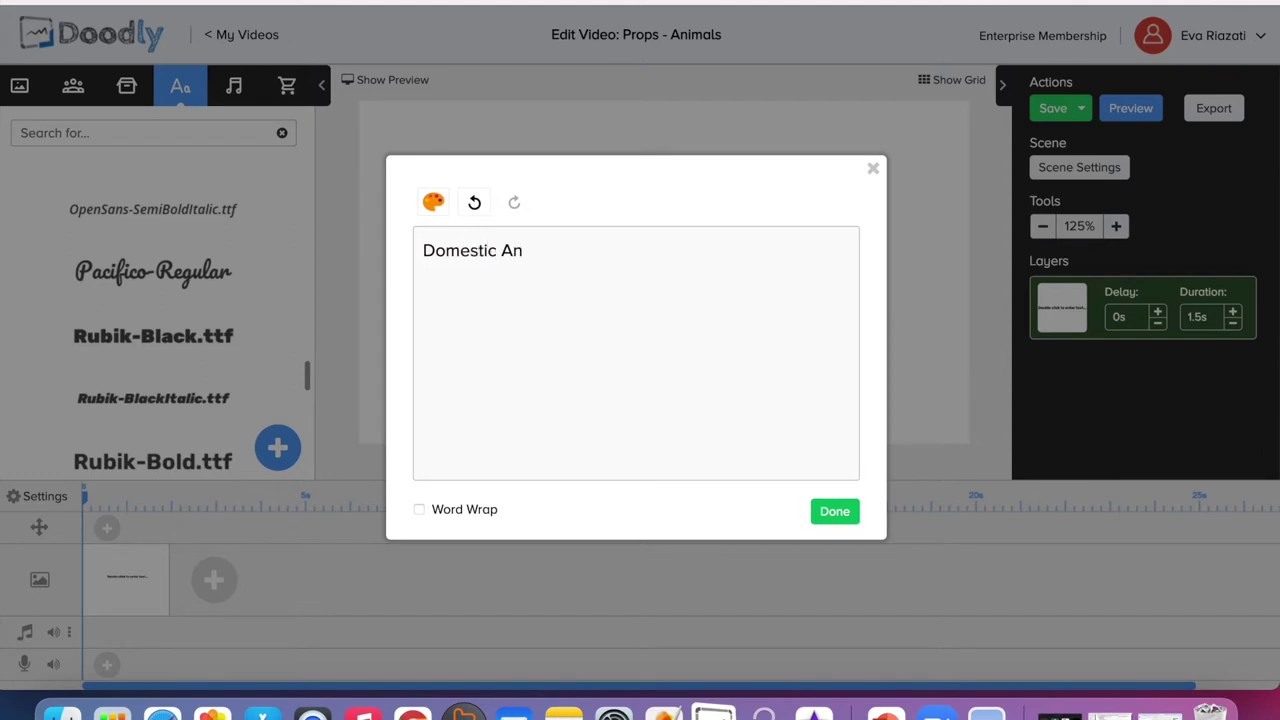
left_click(832, 505)
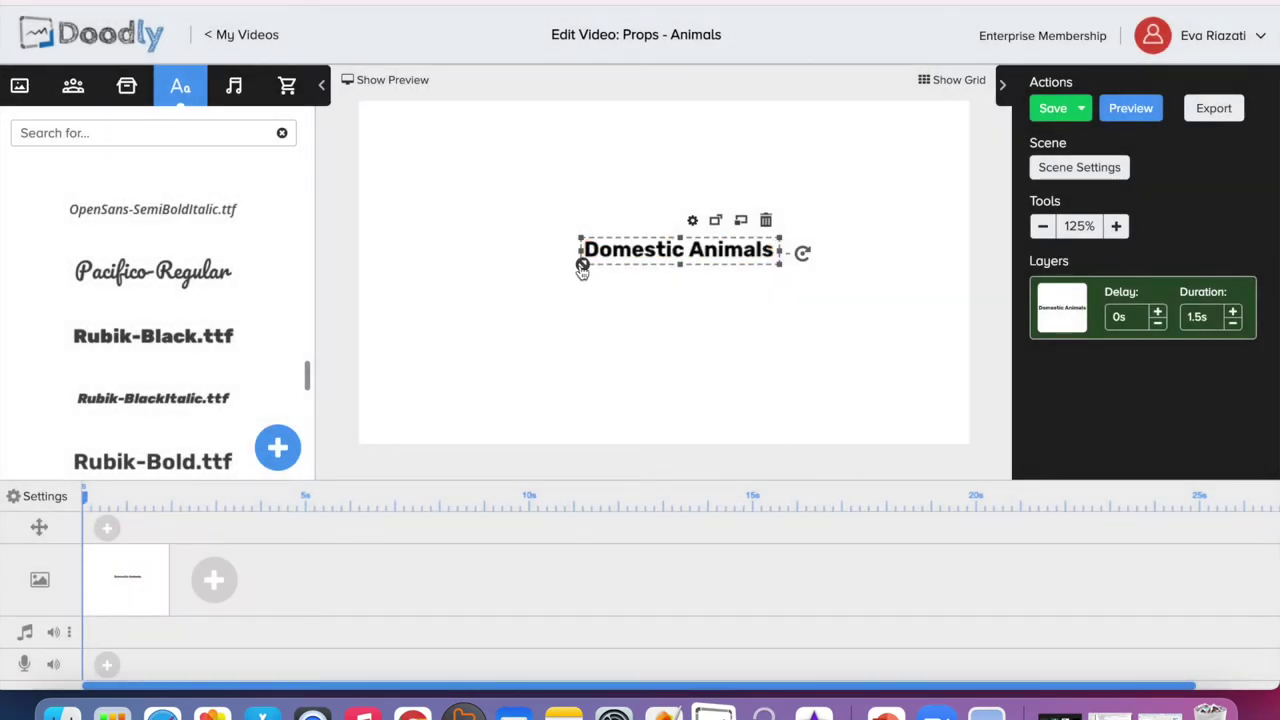
left_click_drag(582, 270, 434, 409)
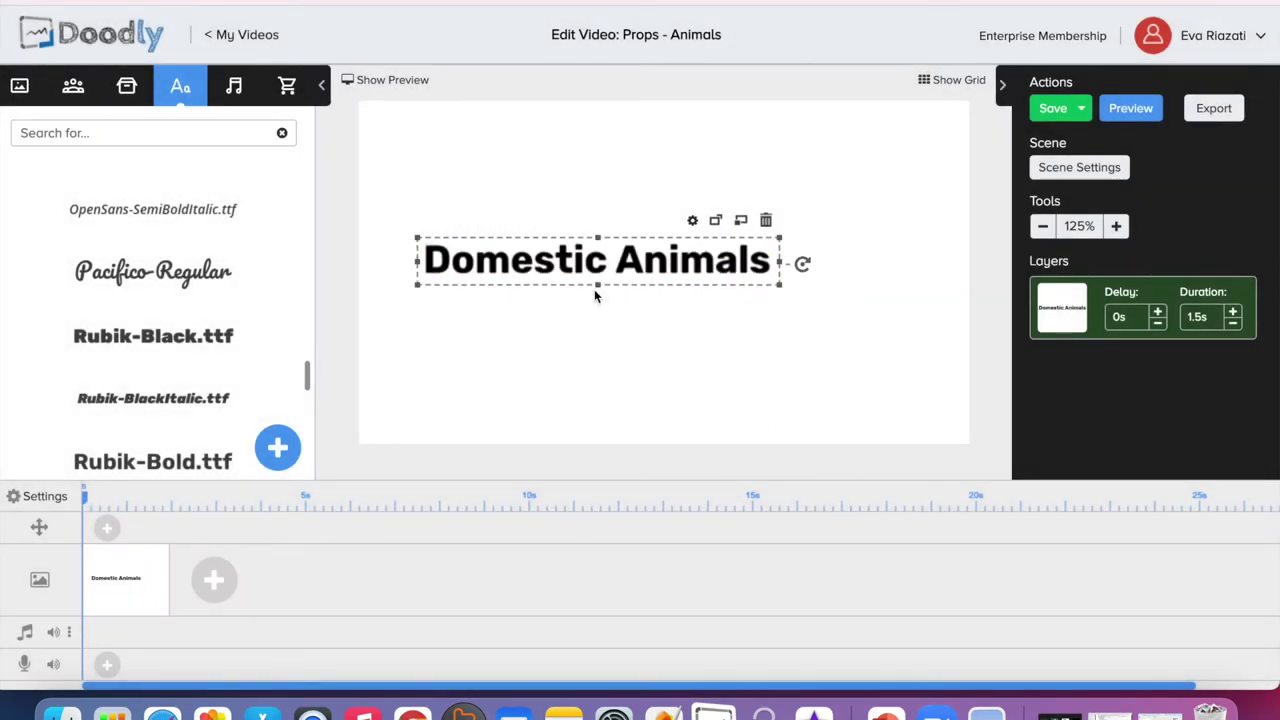
left_click_drag(594, 293, 668, 264)
left_click(697, 334)
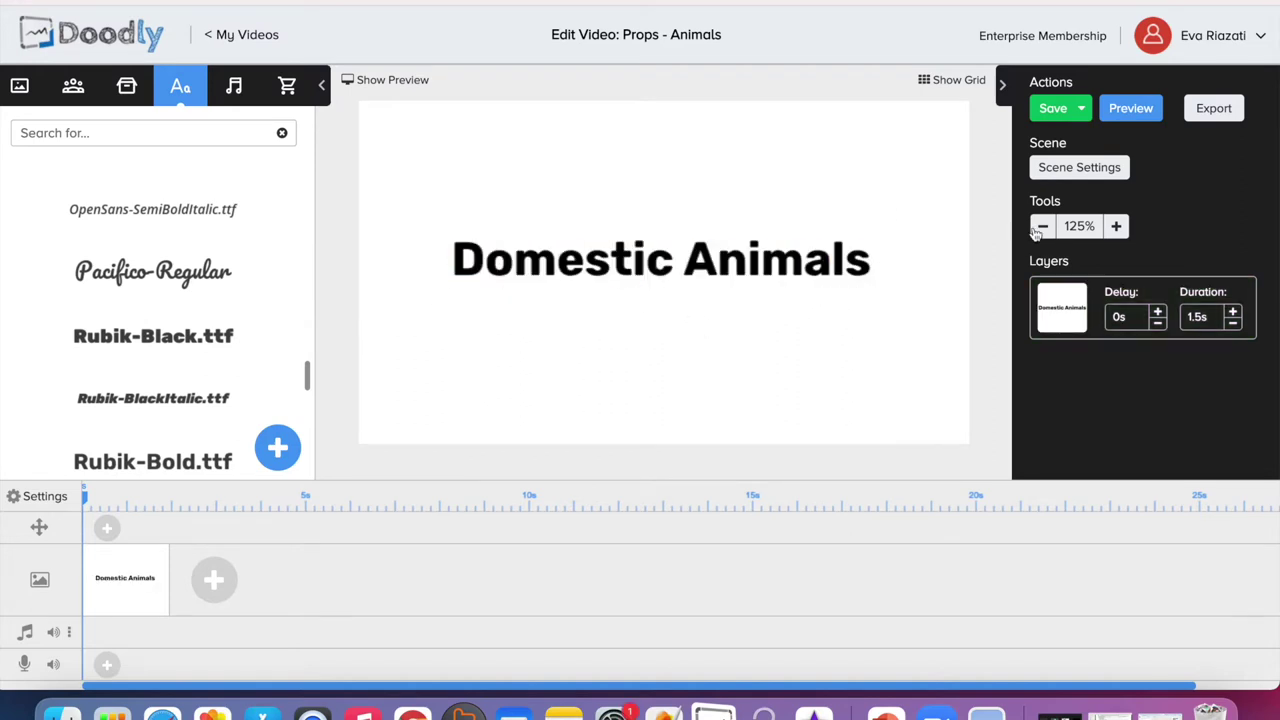
left_click(1157, 313)
left_click(1235, 312)
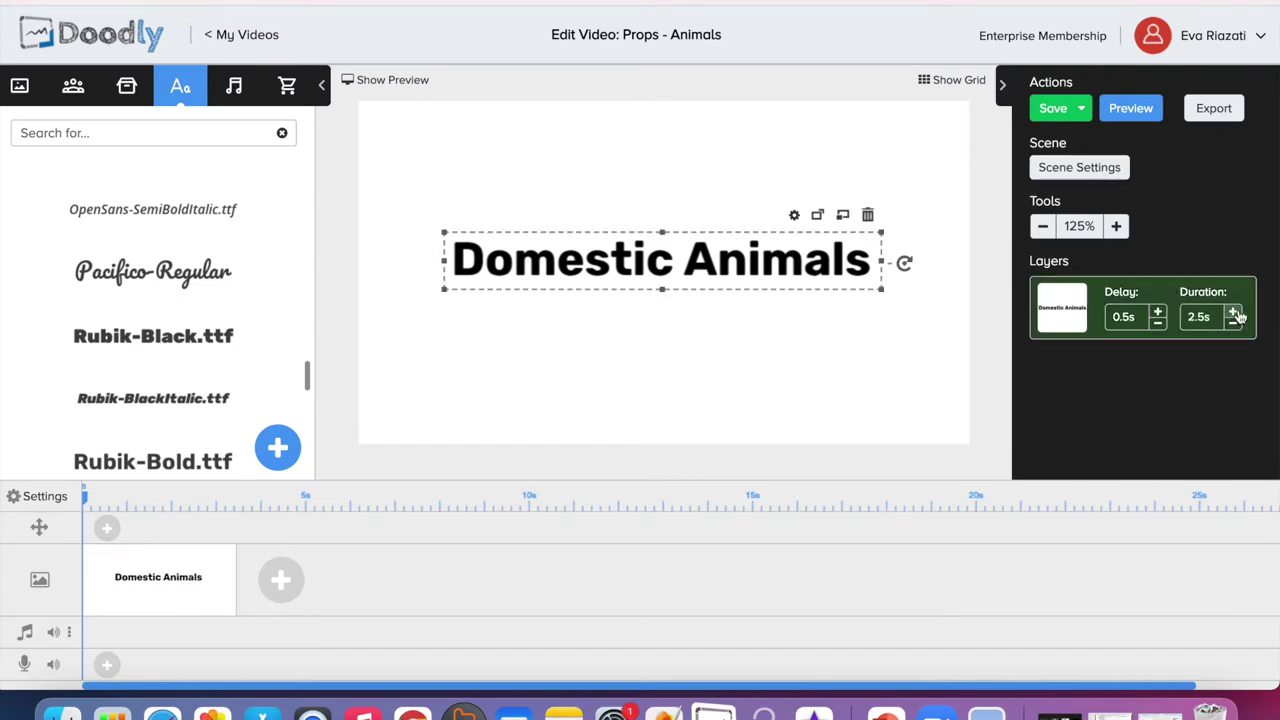
- Lengthen the title's drawing to 3s and give the title scene 3s of extra end time
left_click(1235, 313)
left_click(1100, 172)
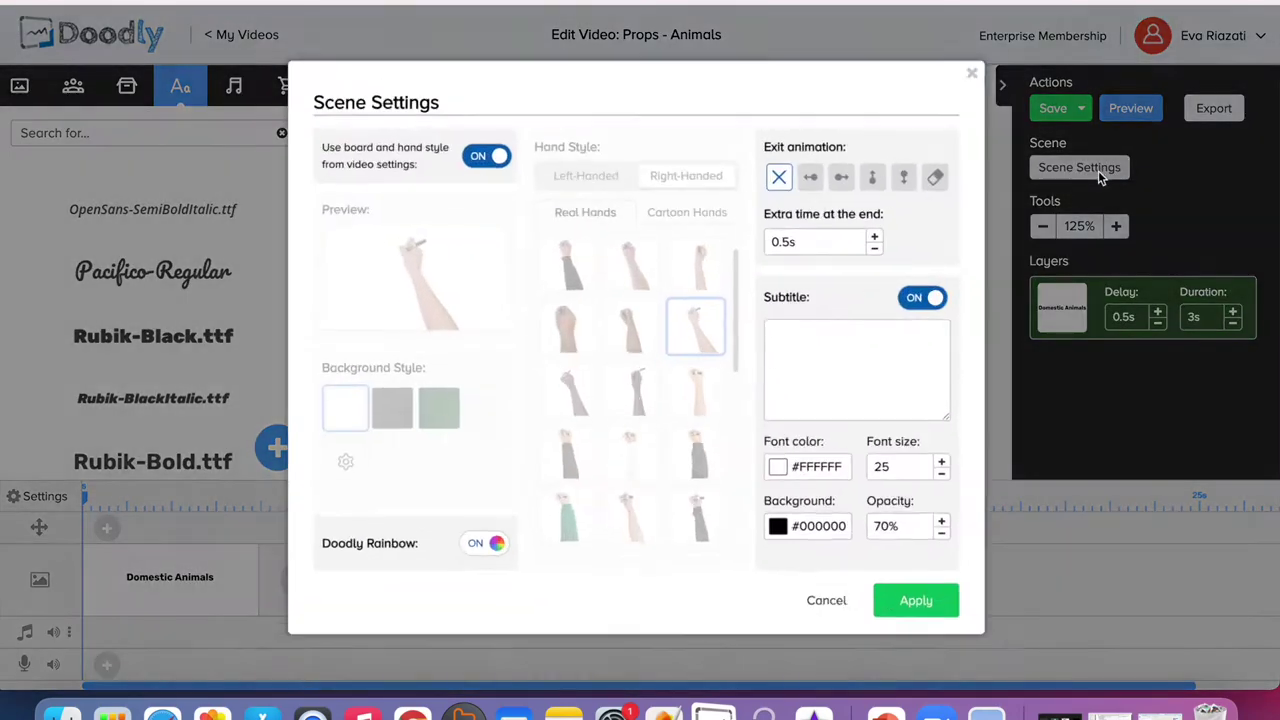
left_click(887, 232)
left_click(887, 232)
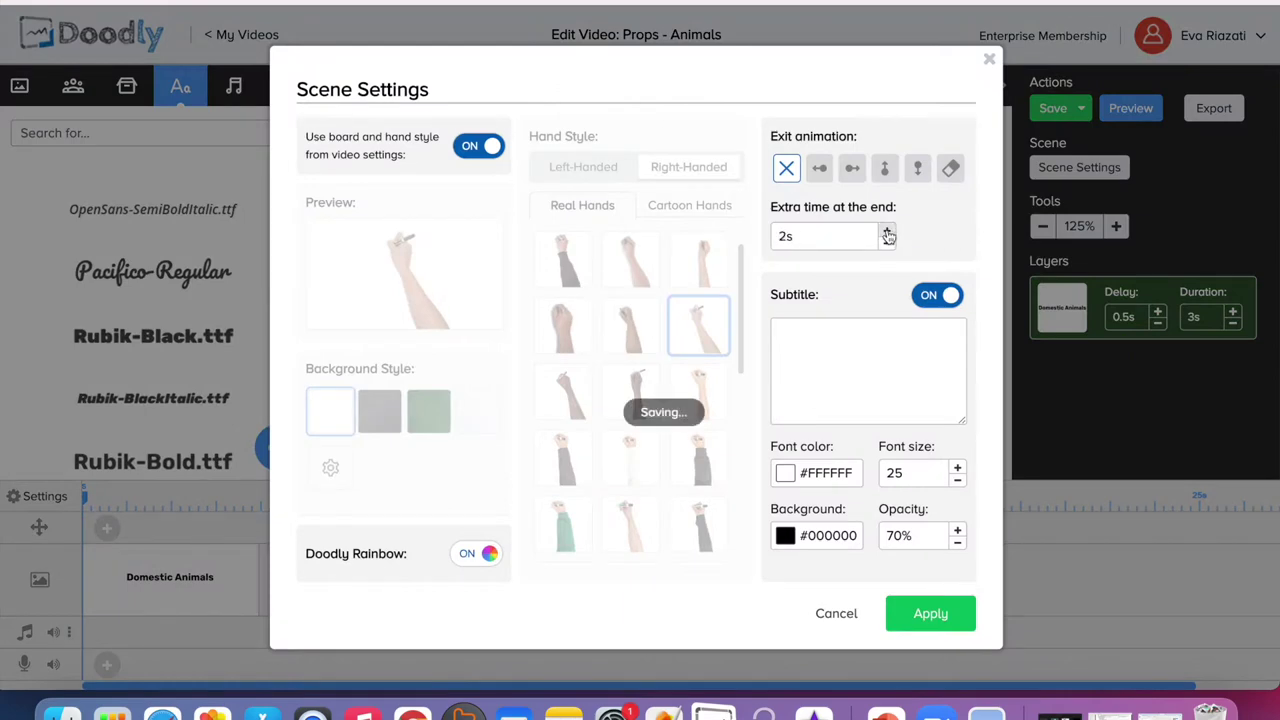
left_click(887, 232)
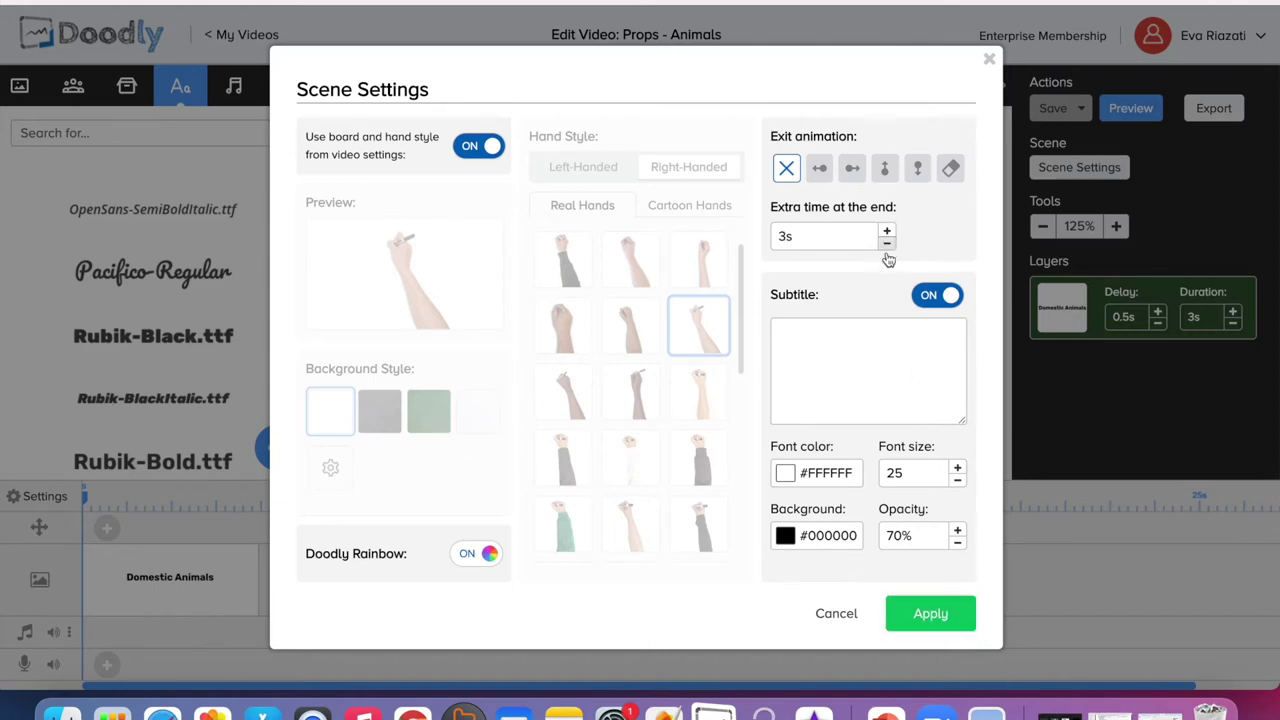
left_click(946, 618)
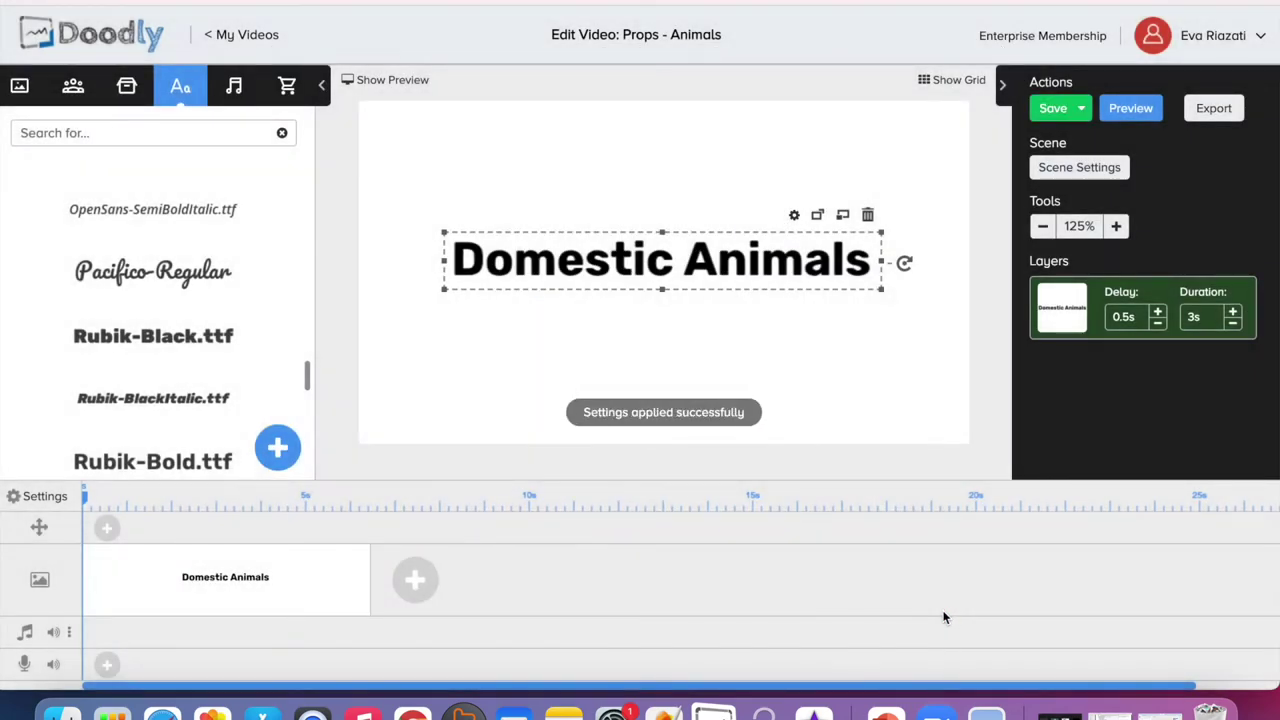
- Add a new scene and place the Buck (Male Rabbit) prop on its canvas
left_click(416, 581)
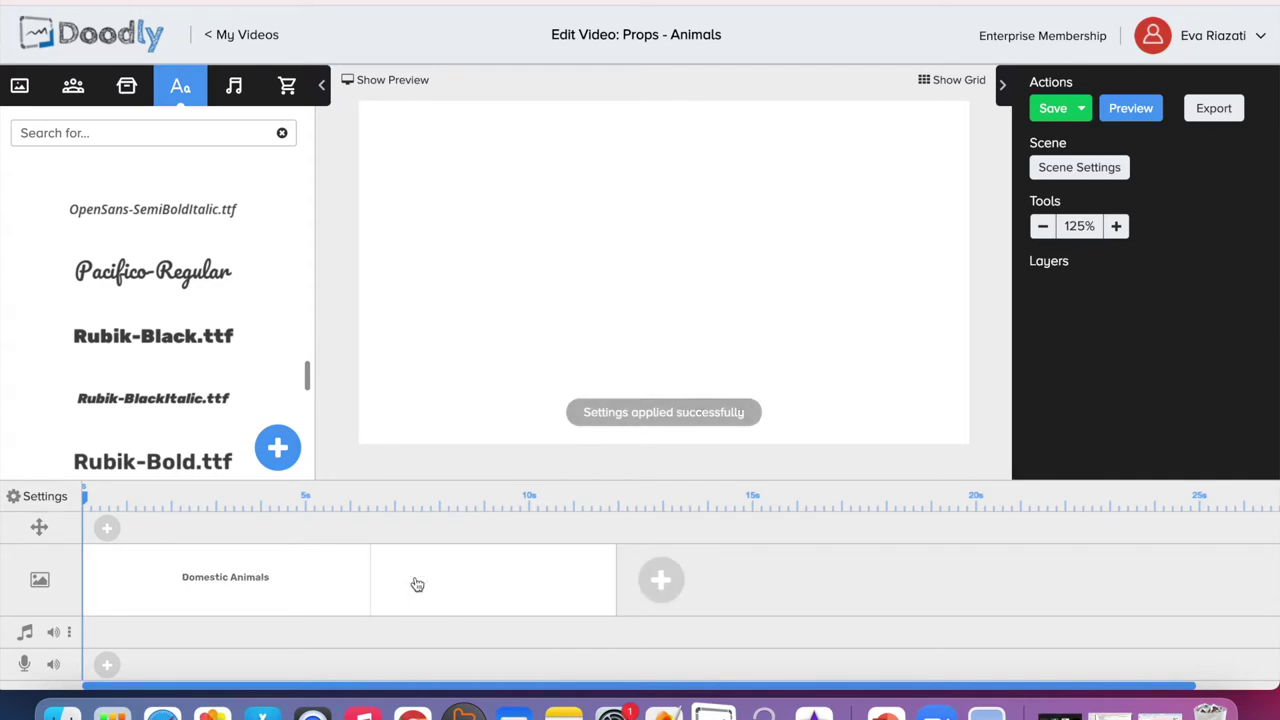
left_click(128, 89)
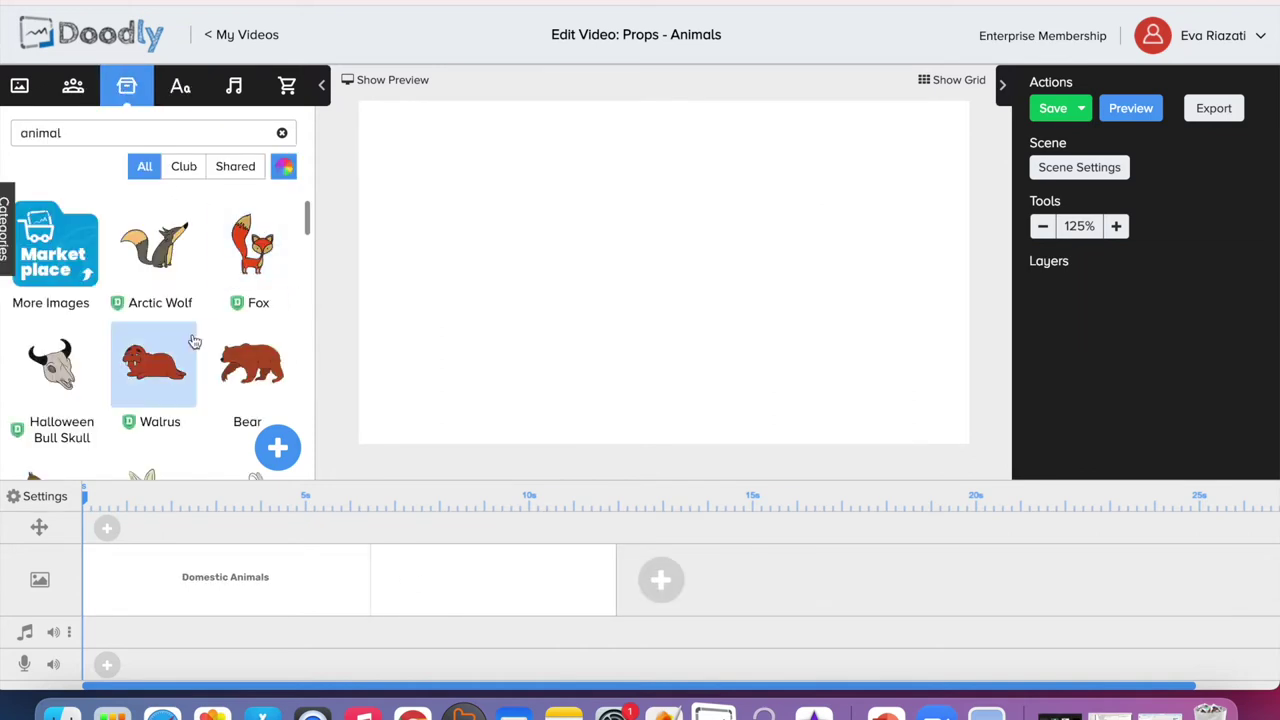
scroll(194, 342, "down", 1)
scroll(194, 342, "down", 4)
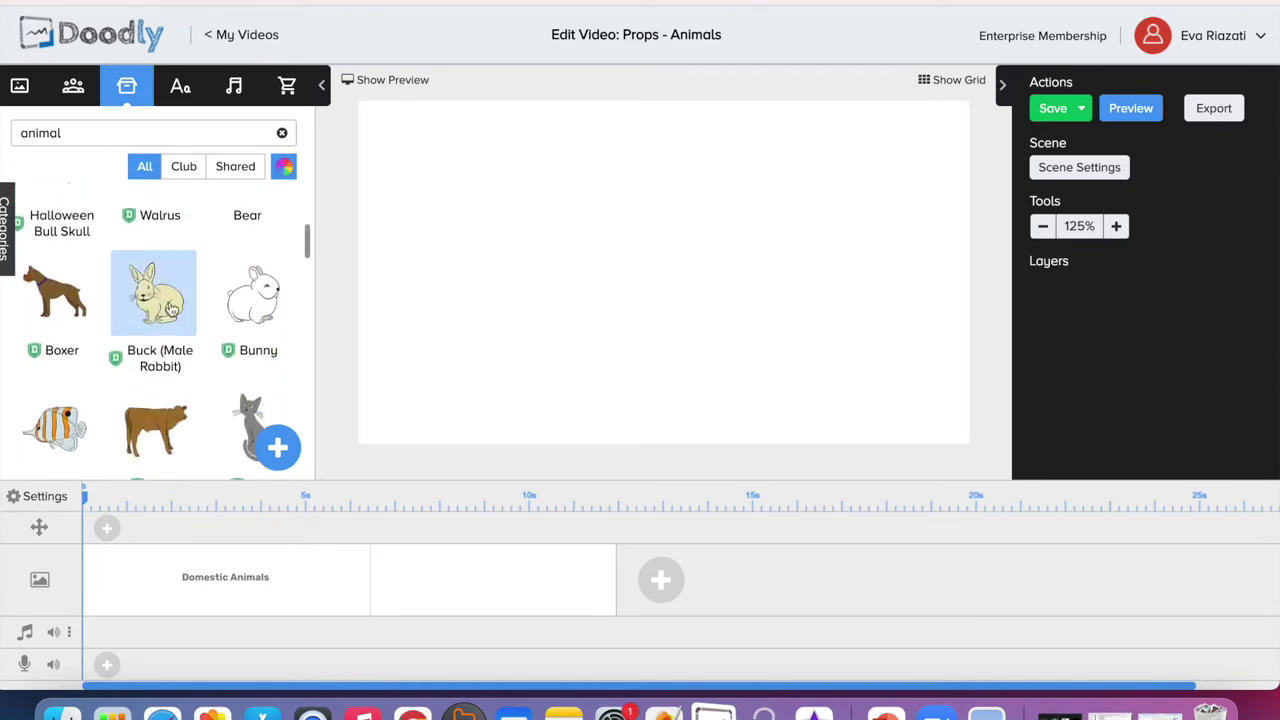
left_click_drag(165, 300, 712, 292)
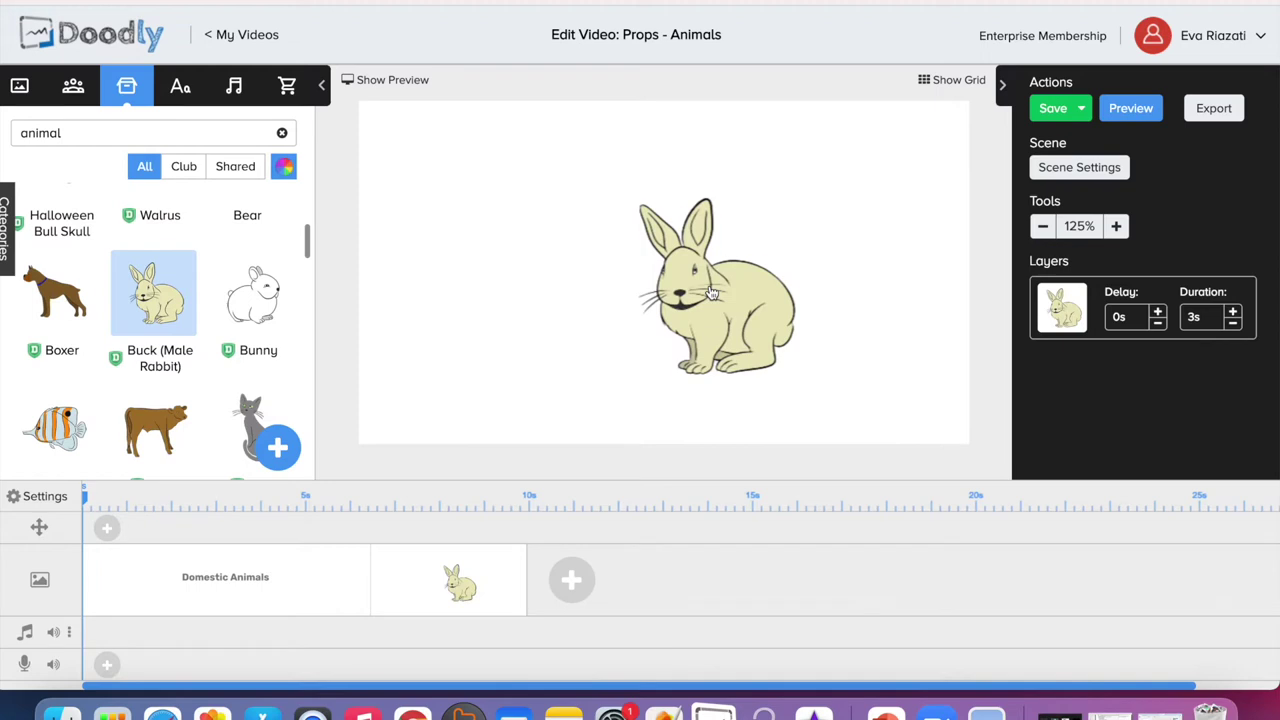
- Show the alignment grid and nudge the rabbit slightly up and left
left_click(955, 82)
left_click_drag(710, 267, 648, 275)
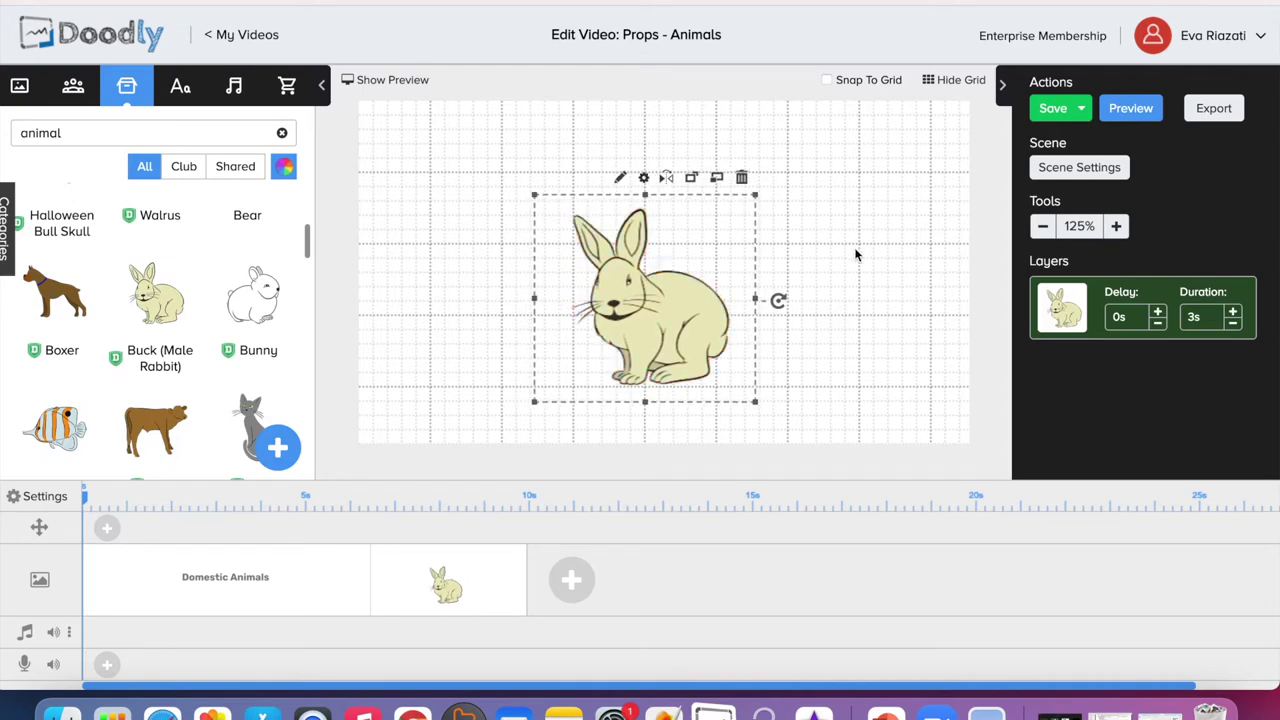
left_click(855, 255)
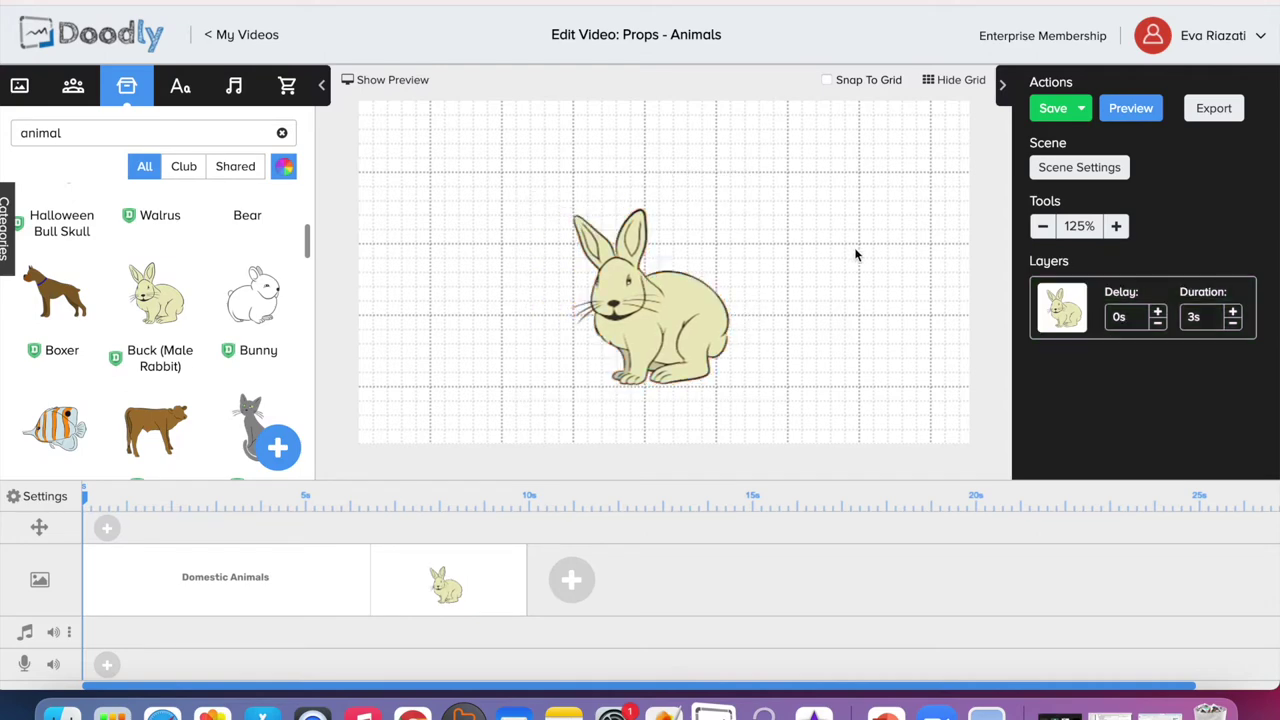
- Add 0.5s to the rabbit scene's extra end time, then append a new empty scene
left_click(1110, 170)
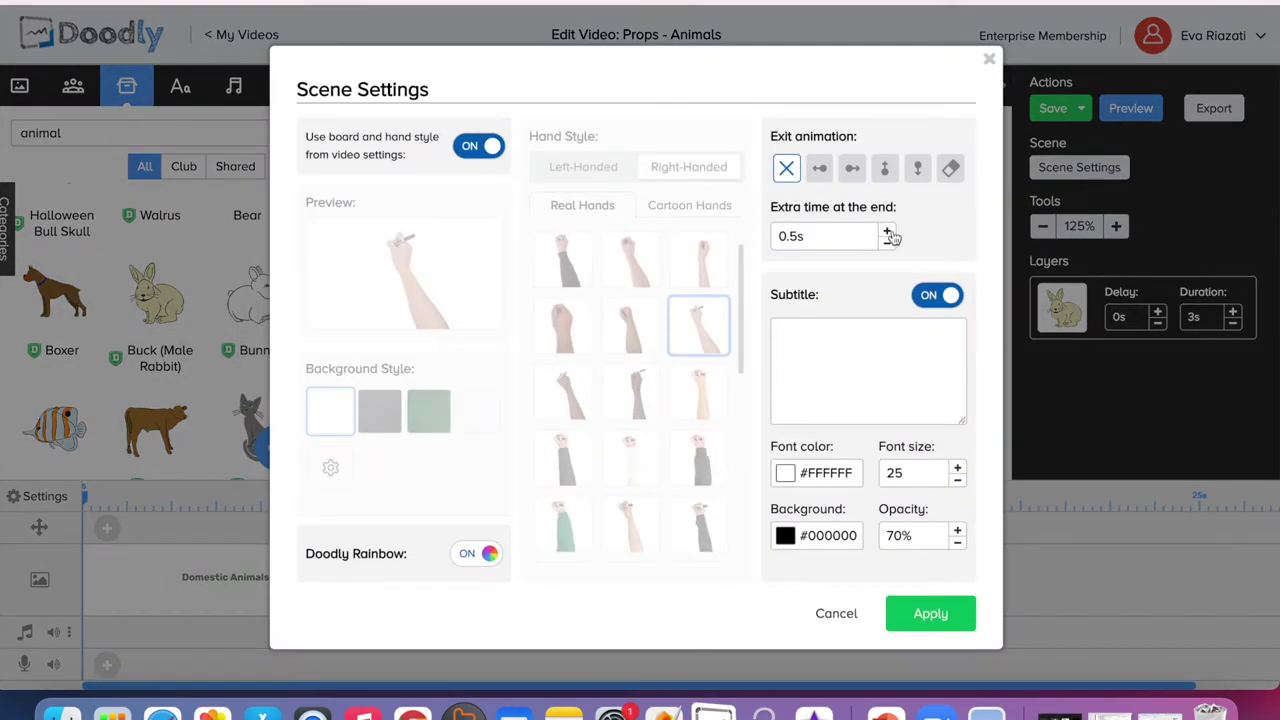
left_click(887, 232)
left_click(930, 612)
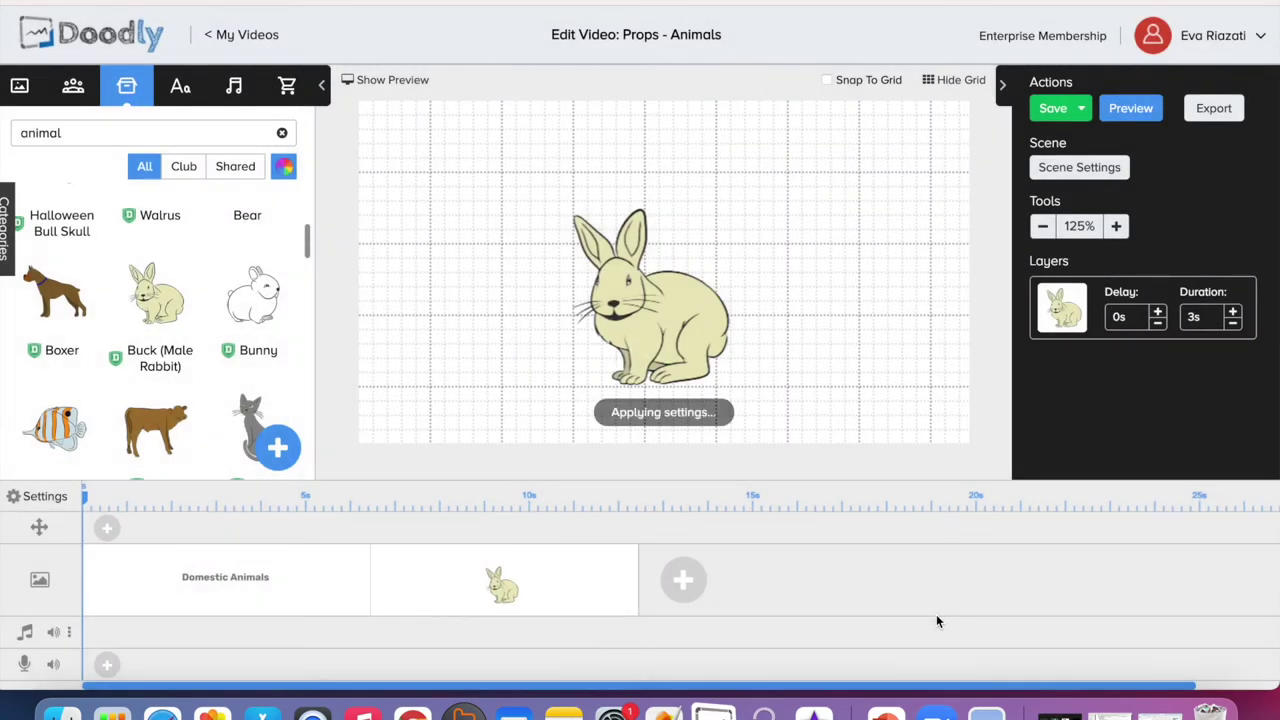
left_click(684, 582)
- Place the Calf prop on the new scene, slightly up and left of centre
scroll(209, 351, "down", 3)
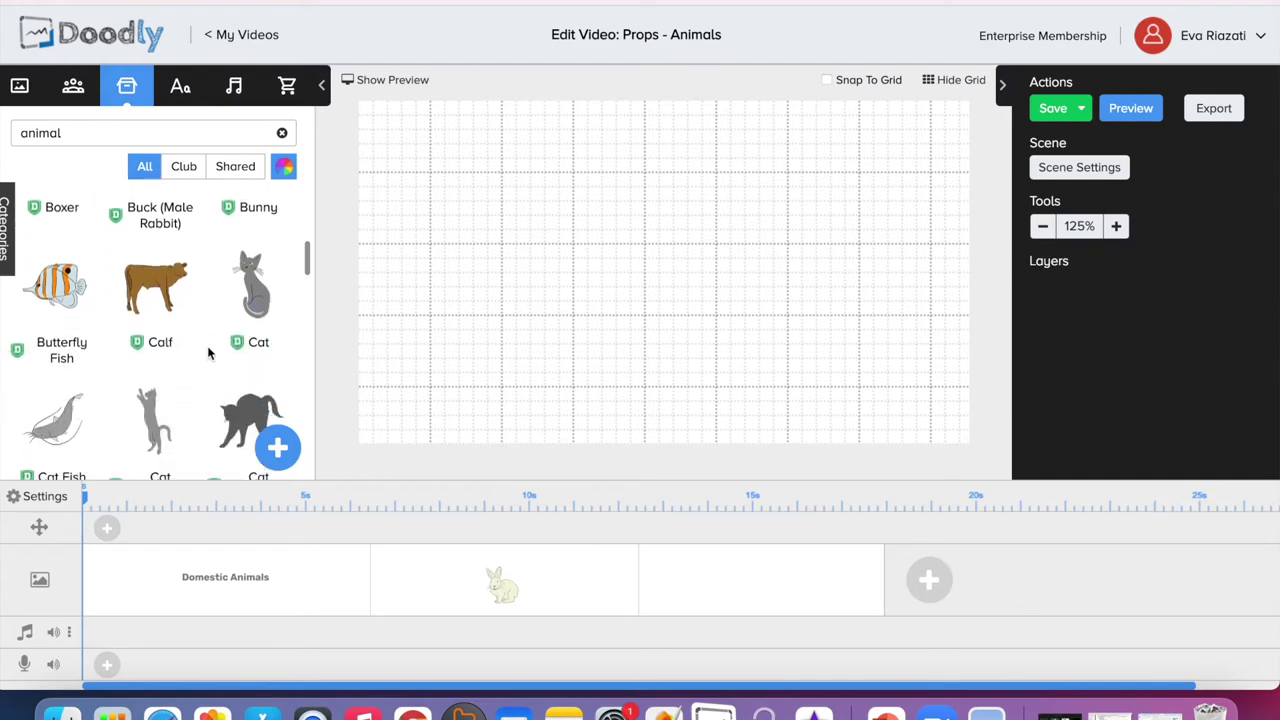
scroll(209, 351, "down", 2)
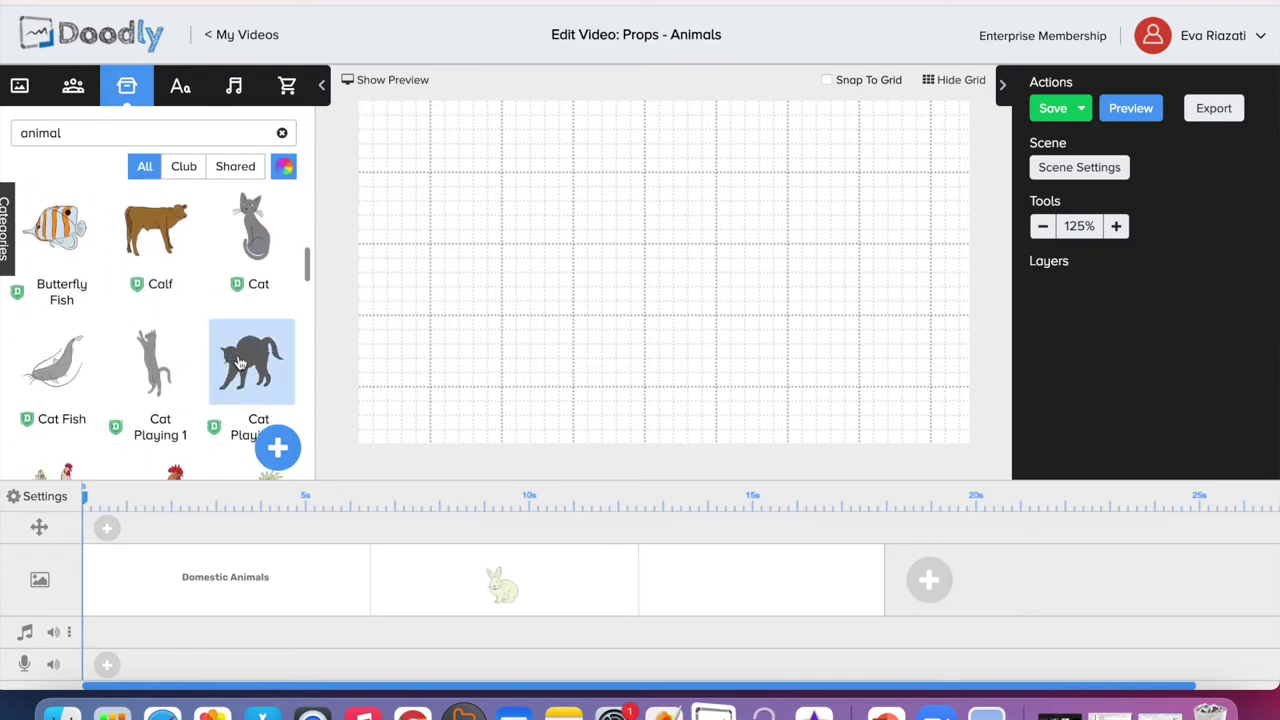
left_click_drag(165, 230, 663, 337)
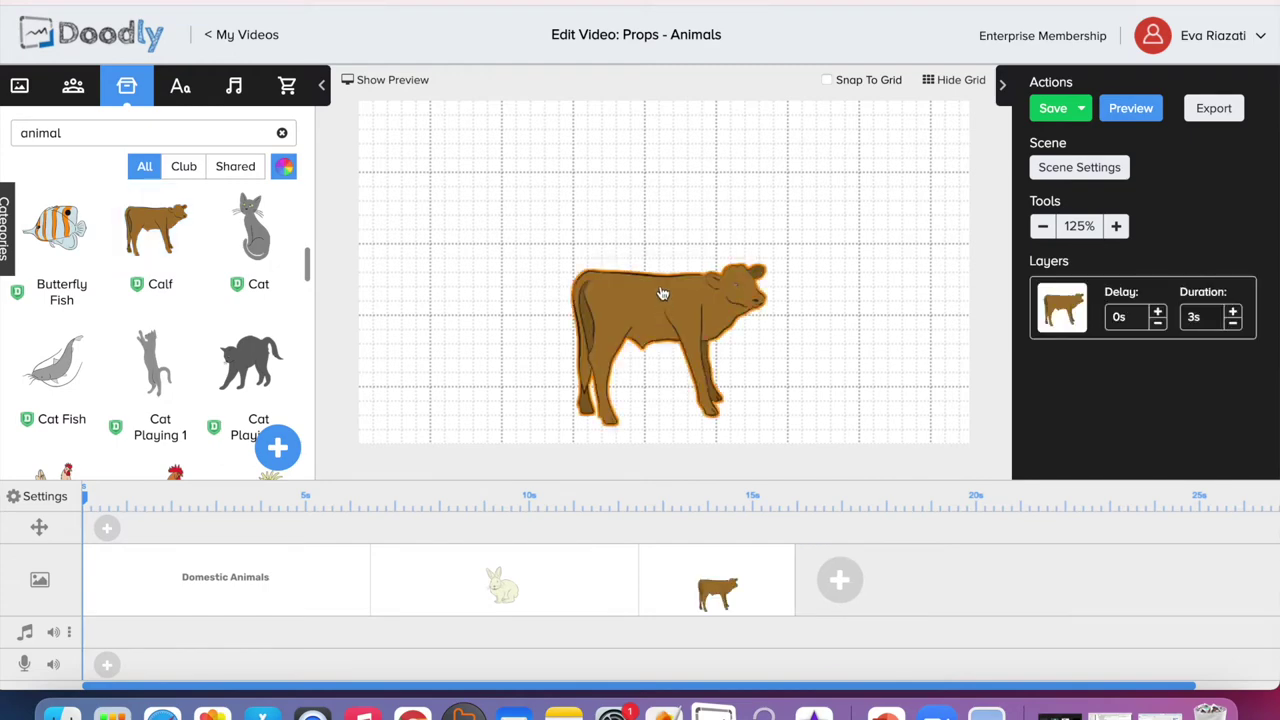
left_click_drag(662, 293, 646, 251)
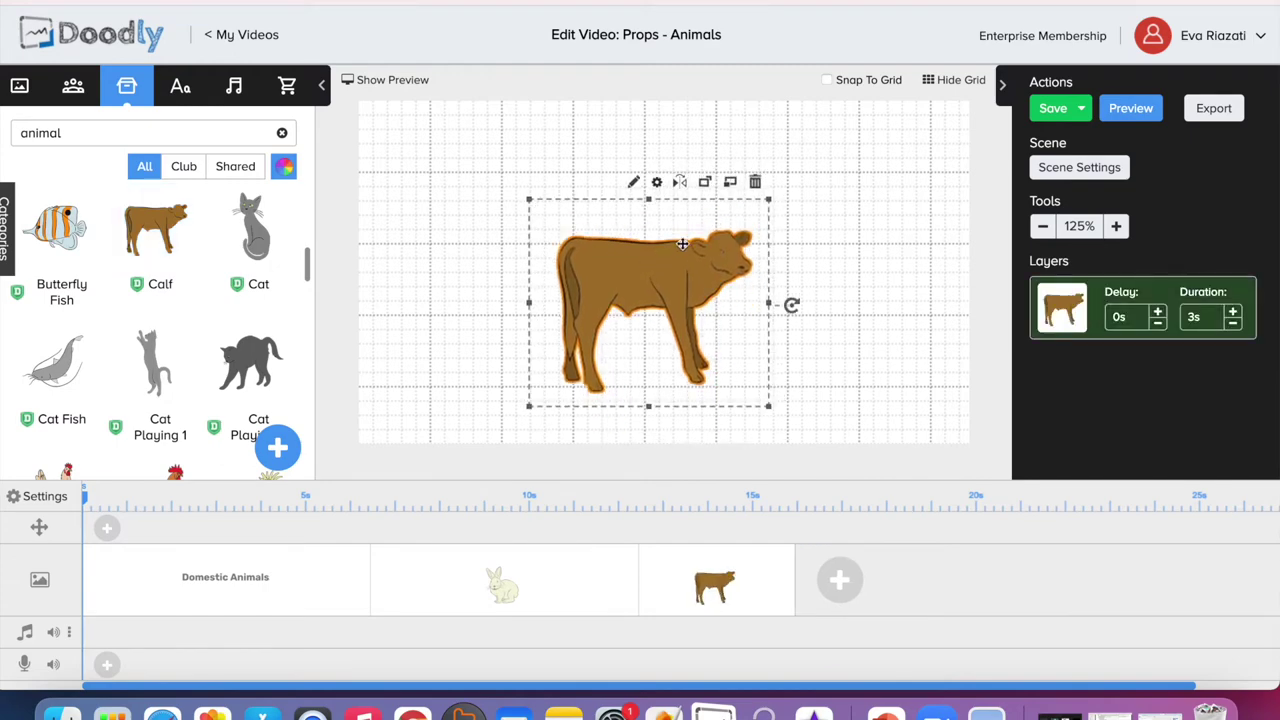
left_click(833, 233)
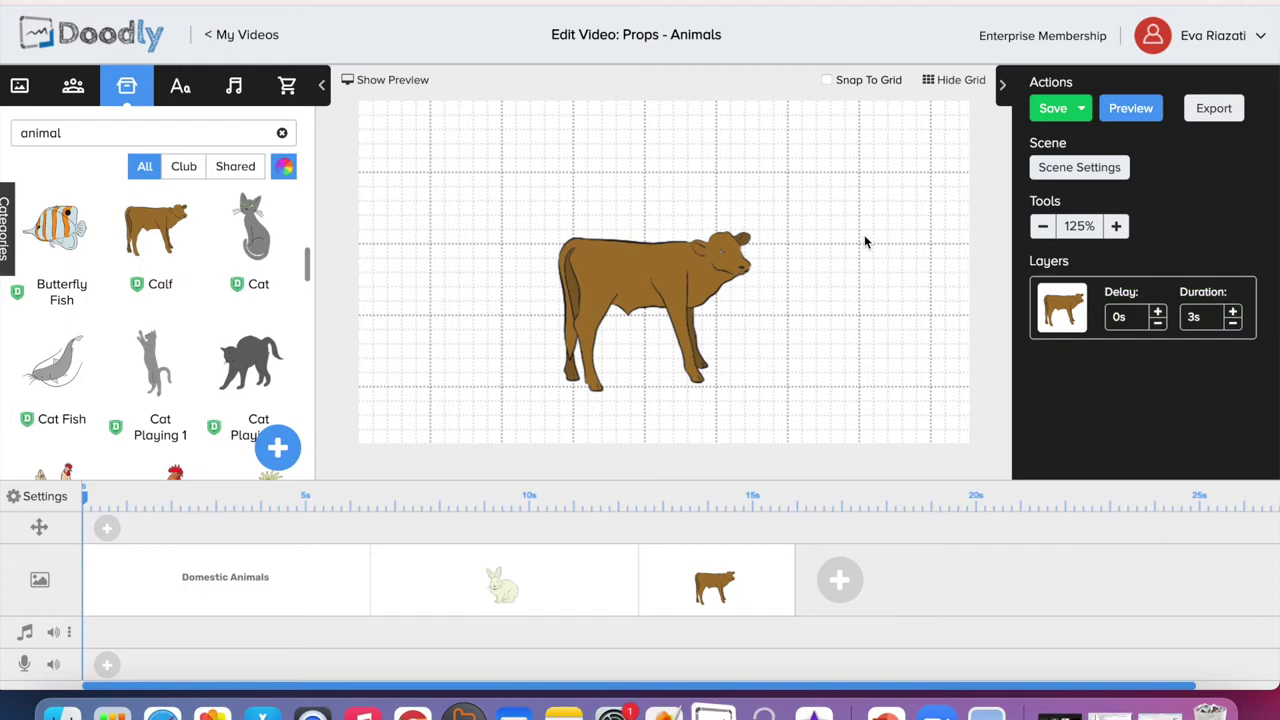
left_click(1079, 167)
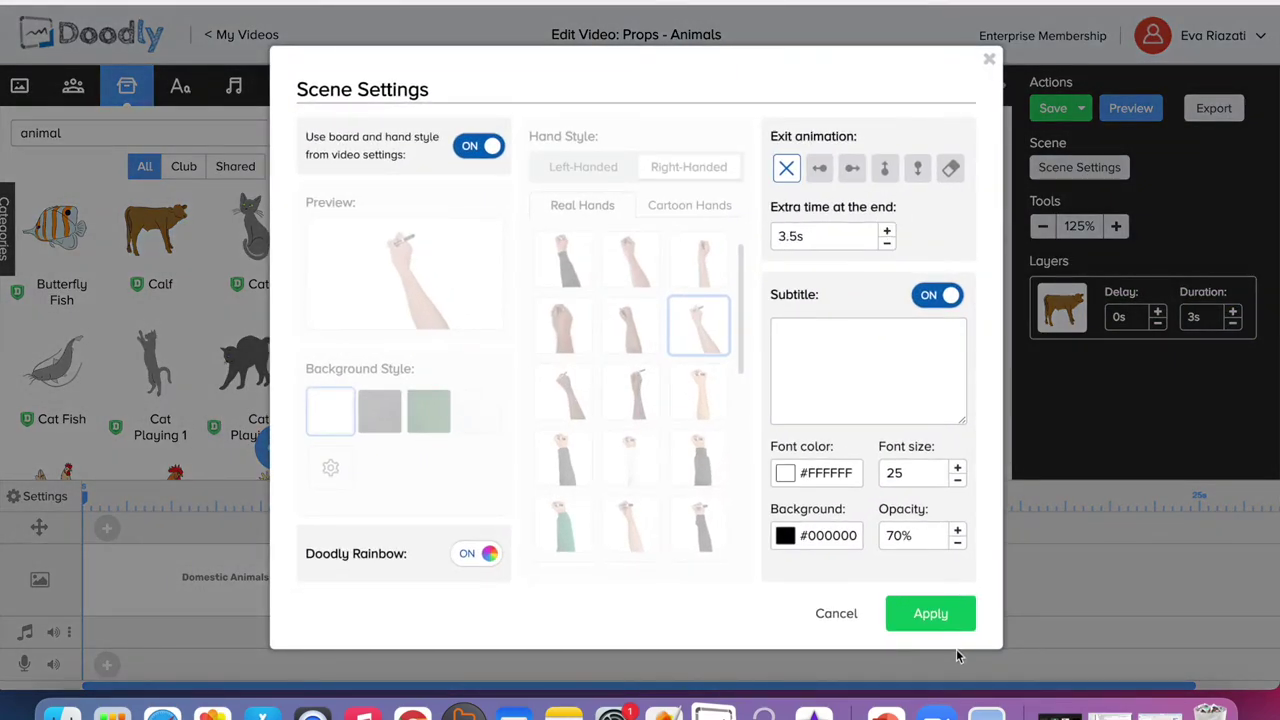
- Set the calf scene's extra end time to 3s and add an empty fourth scene after it
left_click(886, 243)
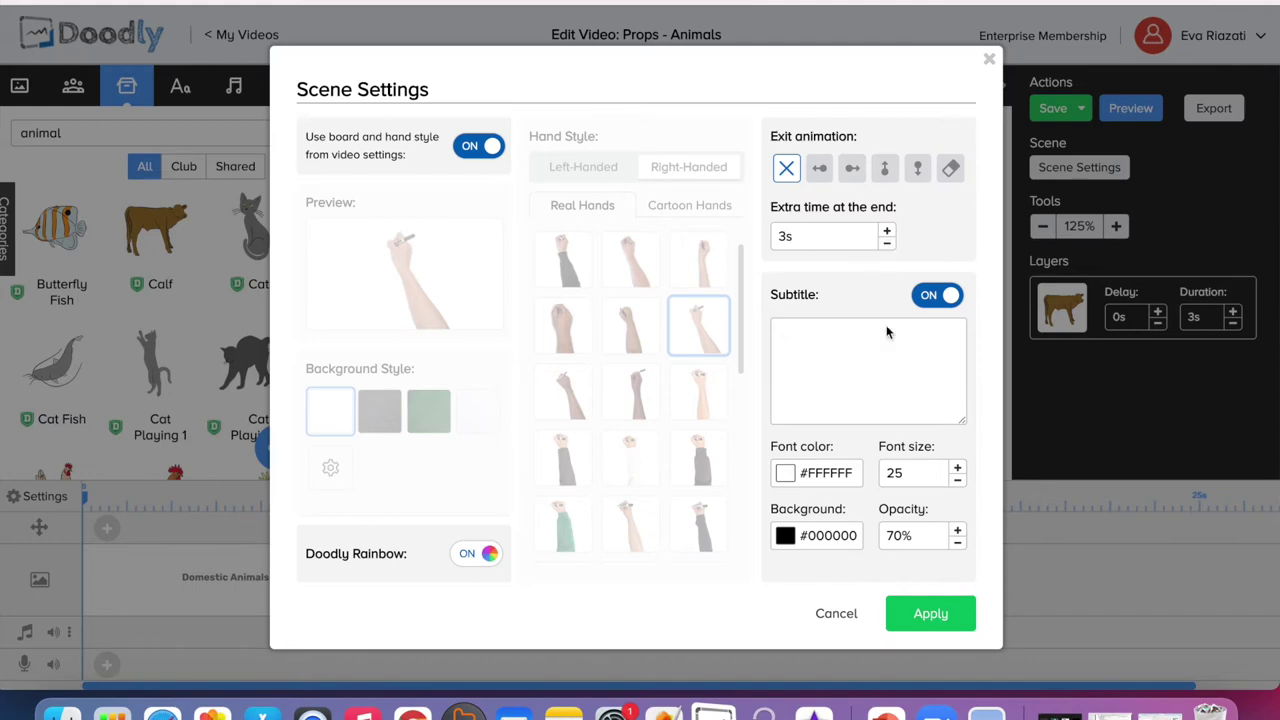
left_click(928, 614)
left_click(955, 592)
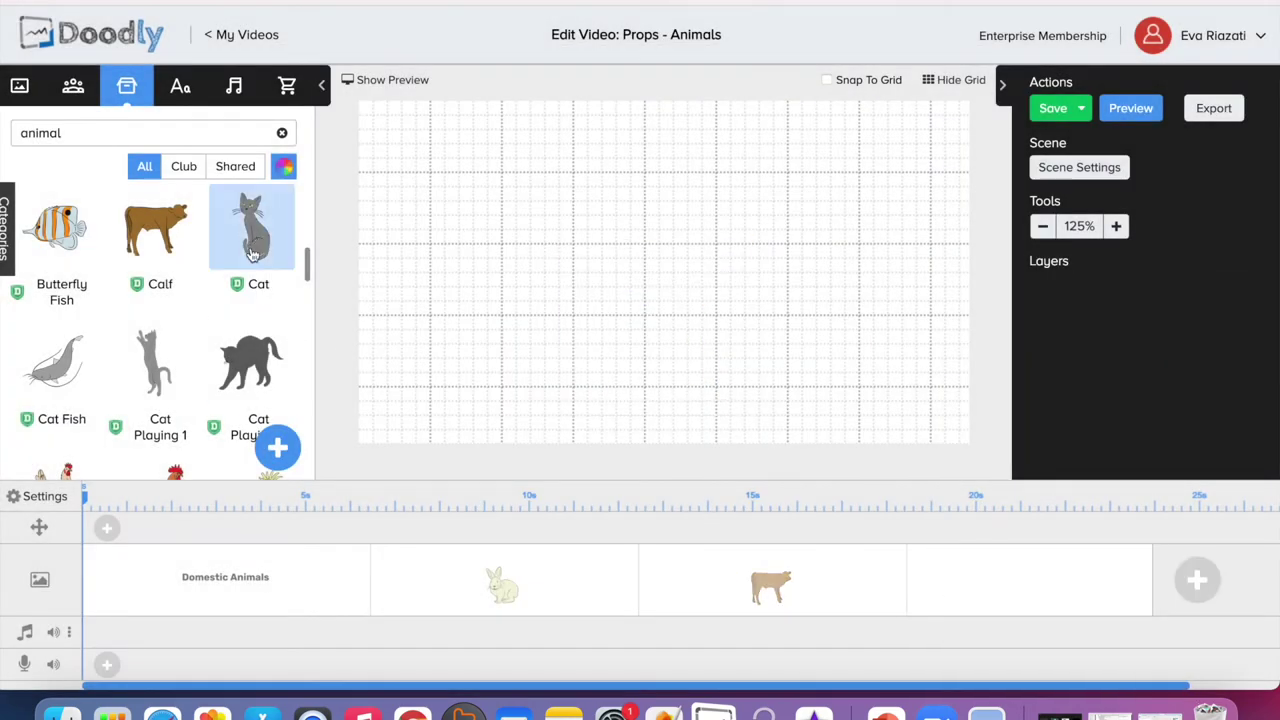
scroll(160, 380, "down", 1)
- Place the Cat Playing 2 drawing on the fourth scene's canvas
scroll(188, 403, "down", 1)
scroll(189, 400, "up", 2)
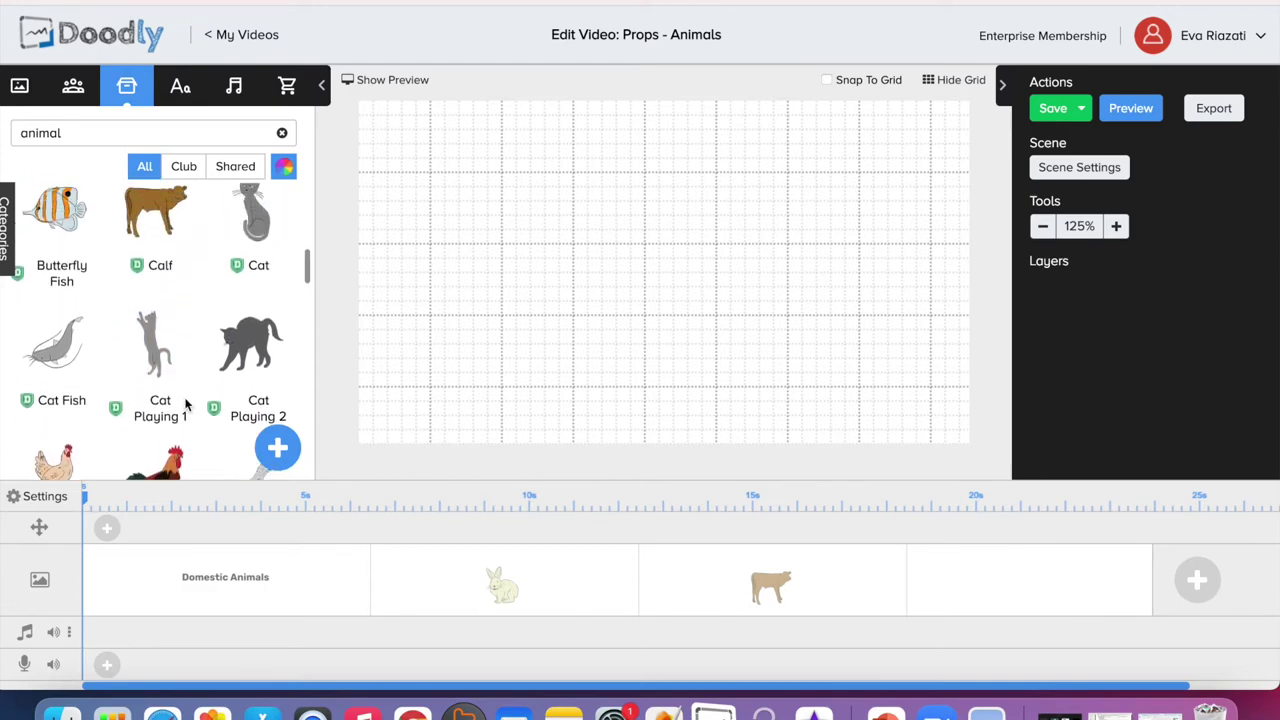
left_click_drag(228, 368, 654, 283)
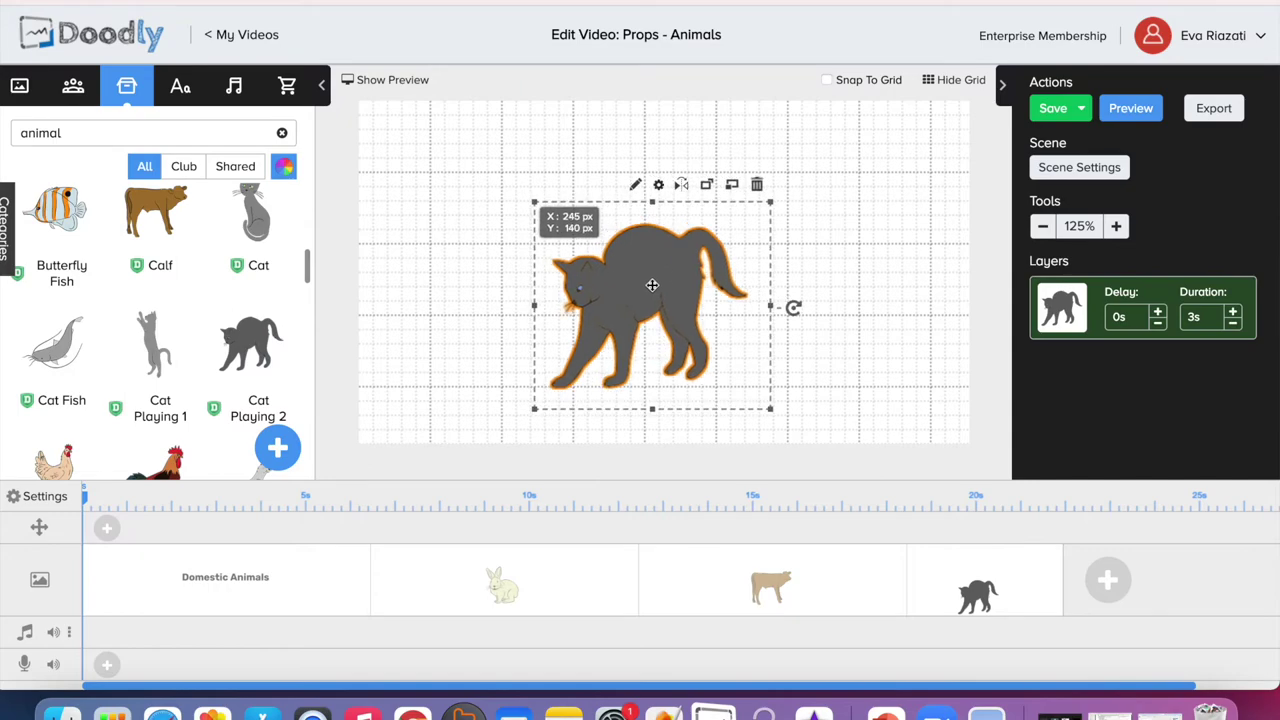
left_click(782, 274)
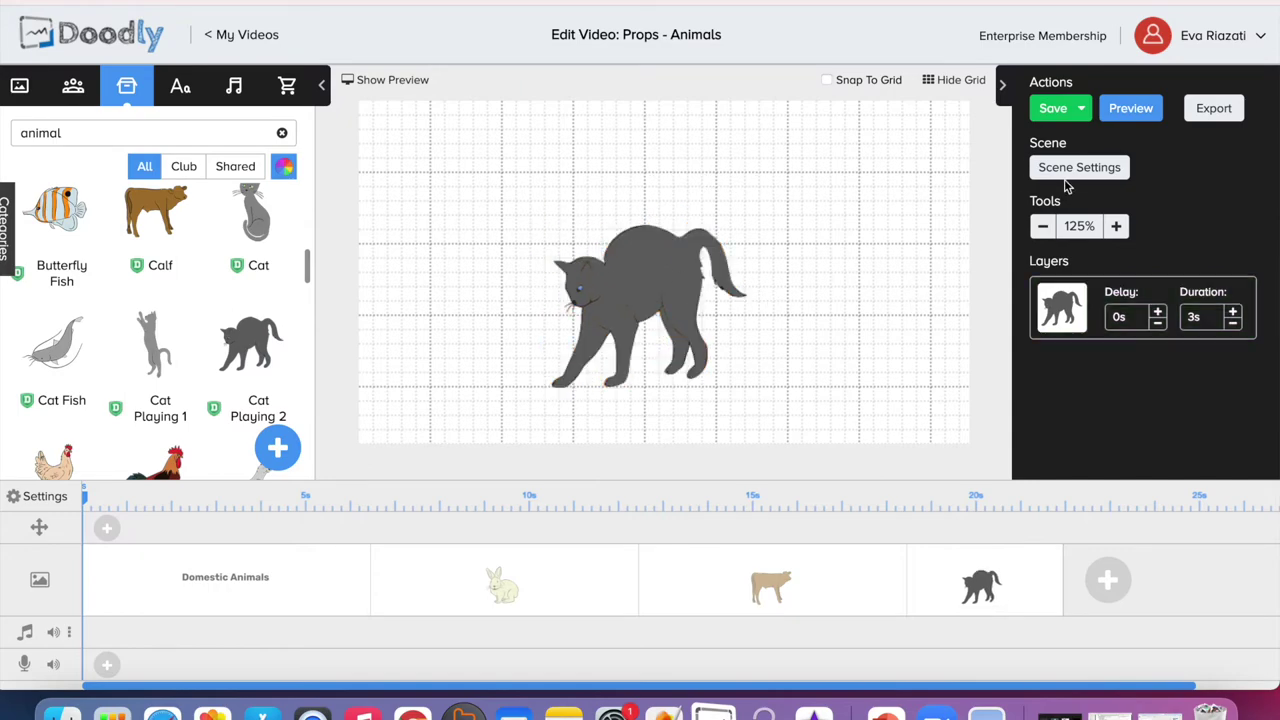
- Apply the cat scene's settings and add another empty scene after it
left_click(1068, 172)
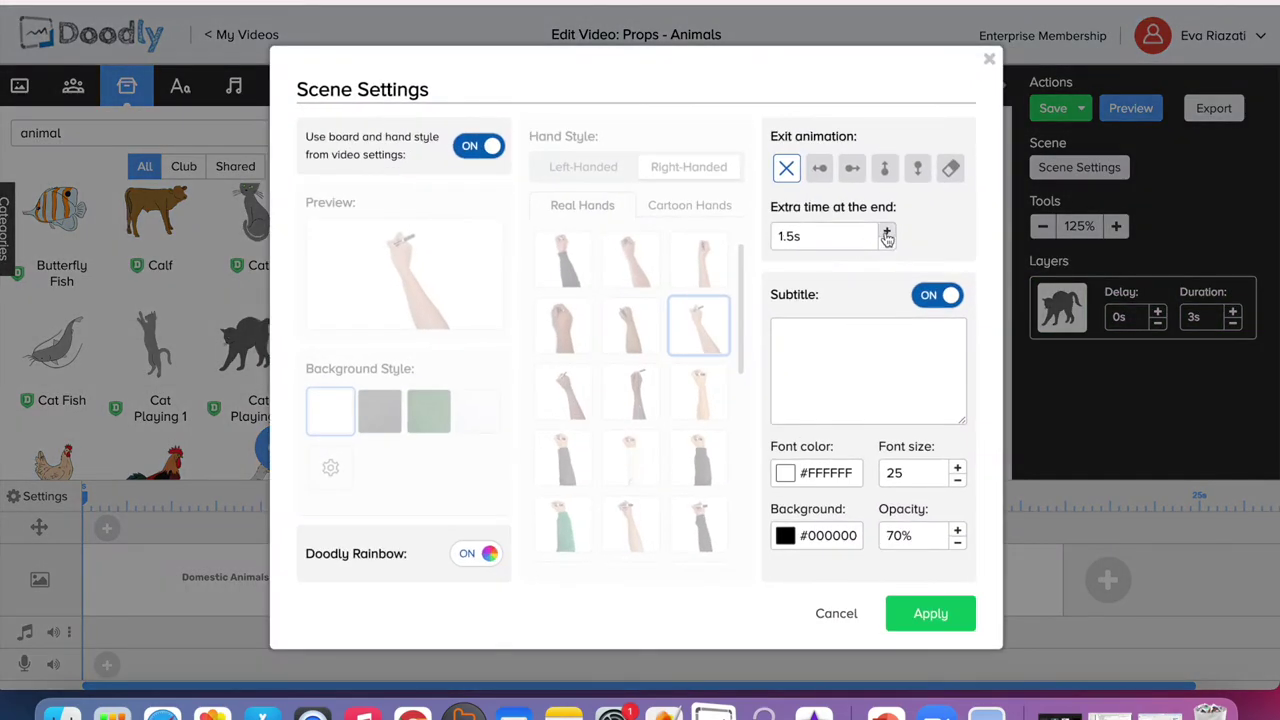
left_click(941, 617)
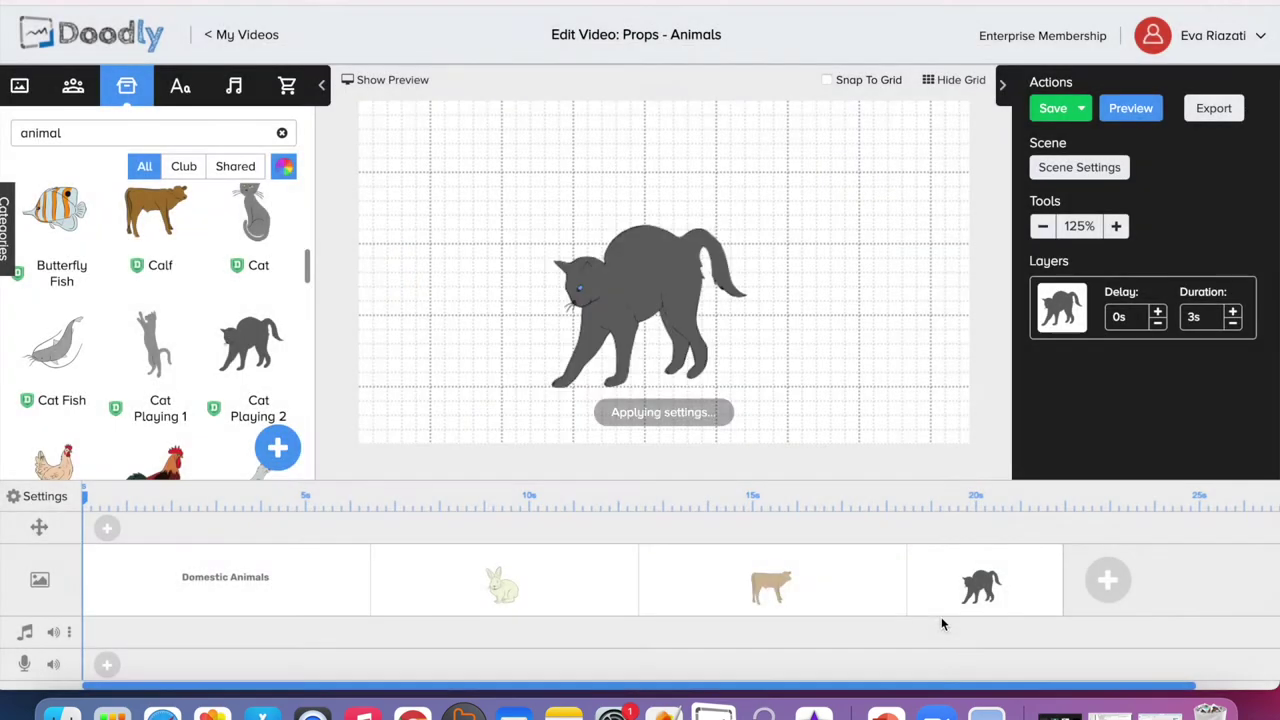
left_click(1221, 583)
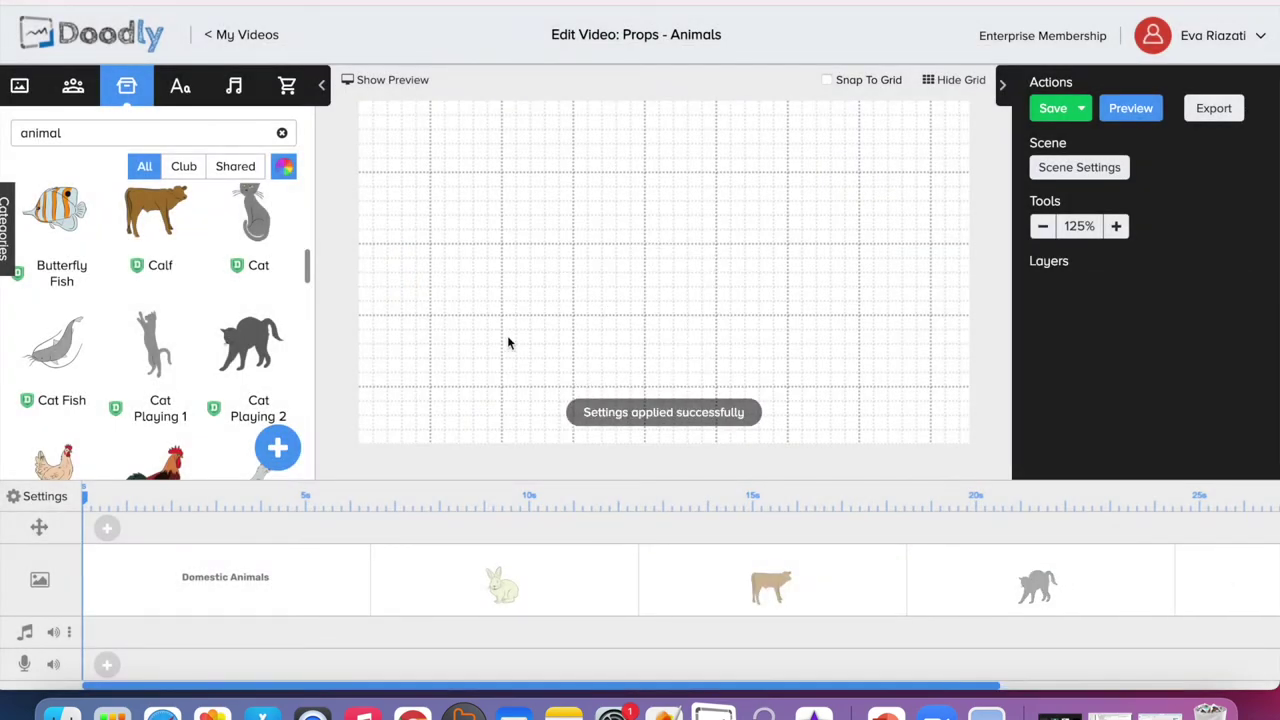
- Place the Cock rooster drawing on the canvas, shrink it slightly and centre it
scroll(160, 345, "down", 5)
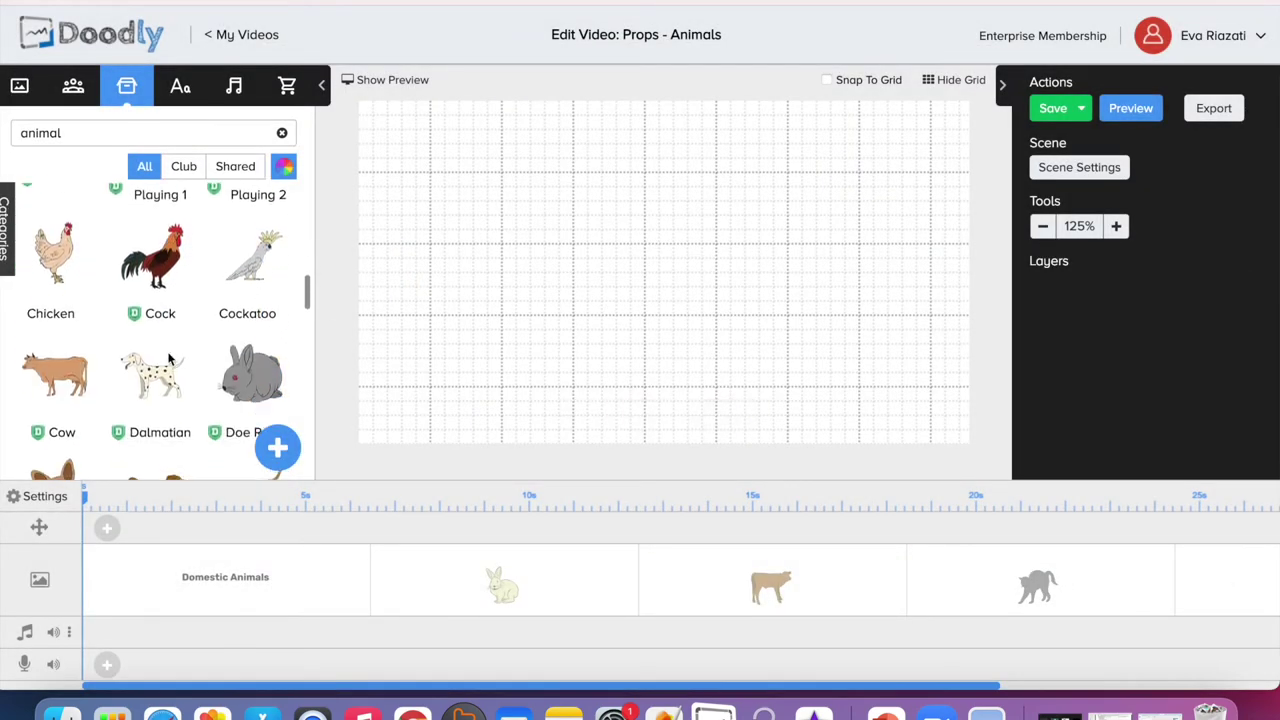
left_click_drag(157, 252, 643, 291)
left_click_drag(744, 197, 722, 208)
left_click_drag(689, 252, 702, 250)
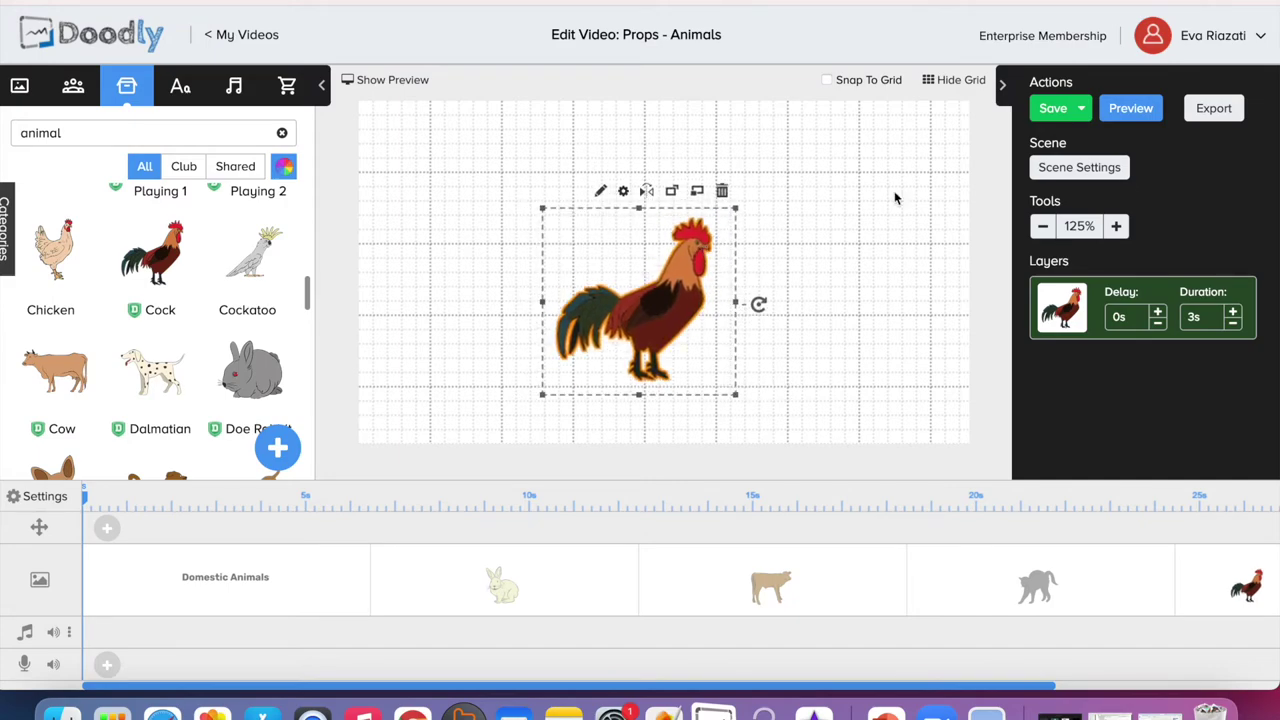
- Give the rooster scene 3s extra end time and add a new empty scene after it
left_click(1105, 170)
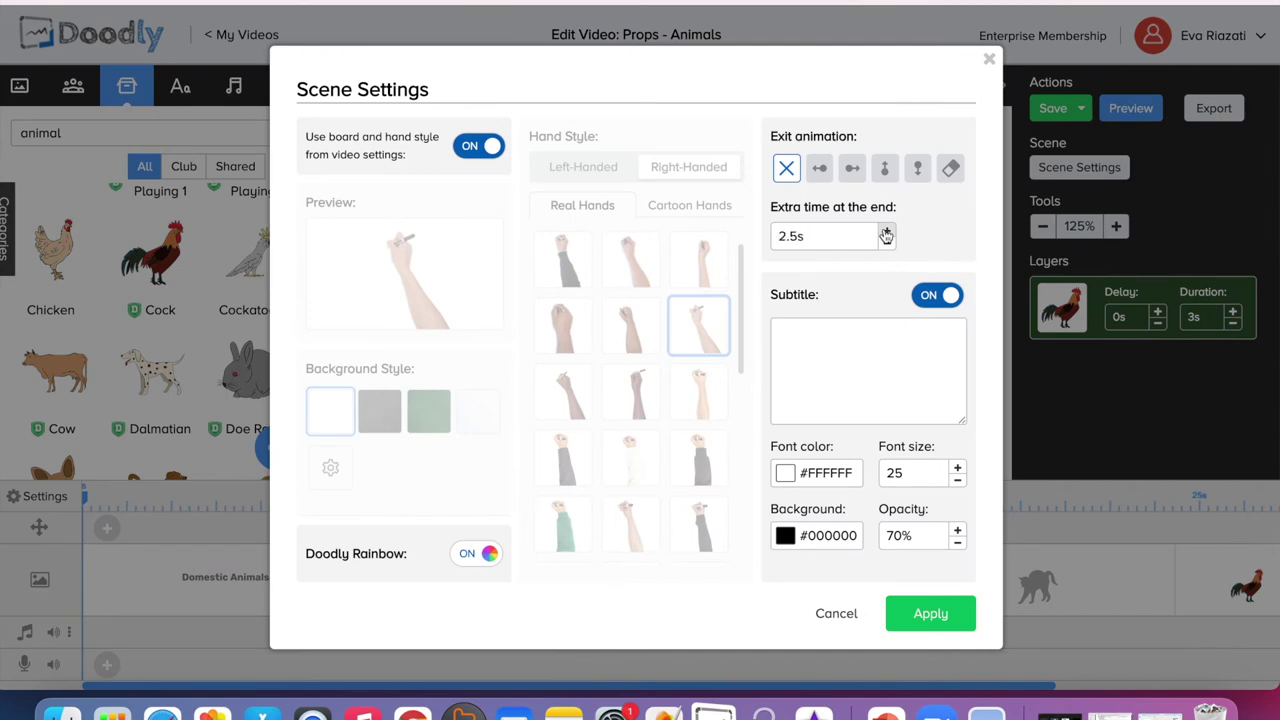
left_click(886, 232)
left_click(935, 614)
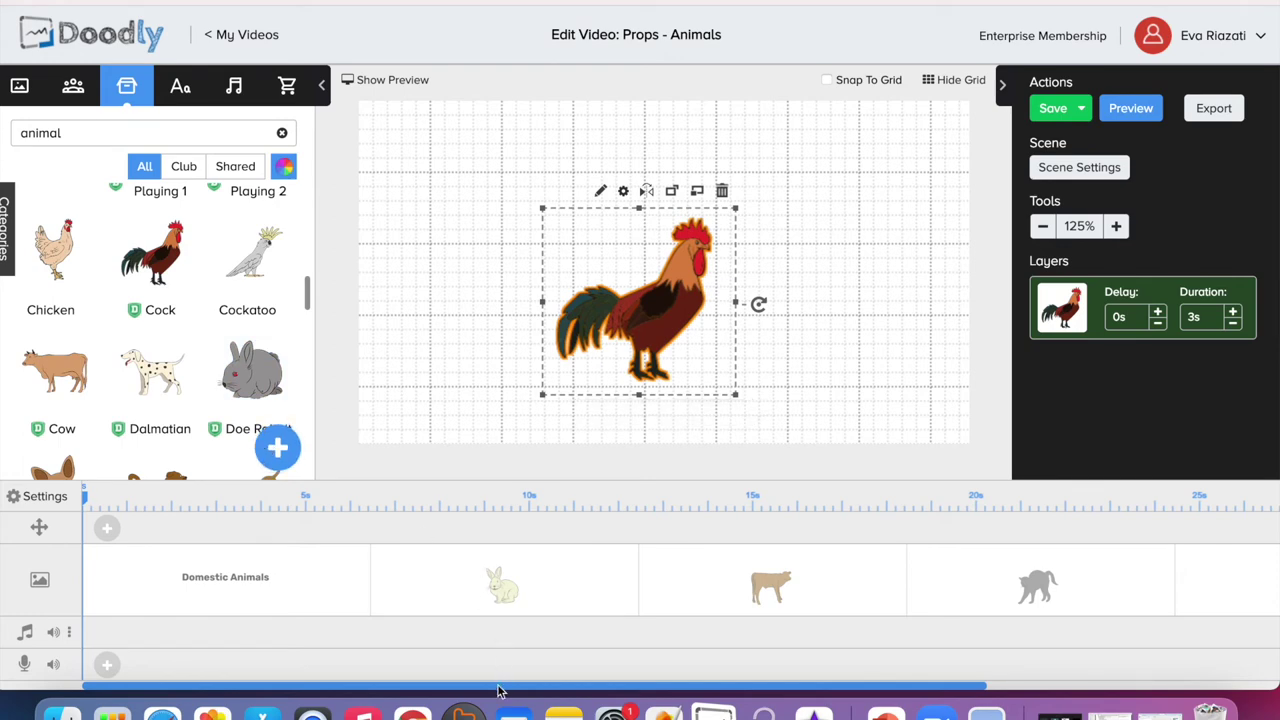
left_click_drag(500, 690, 833, 678)
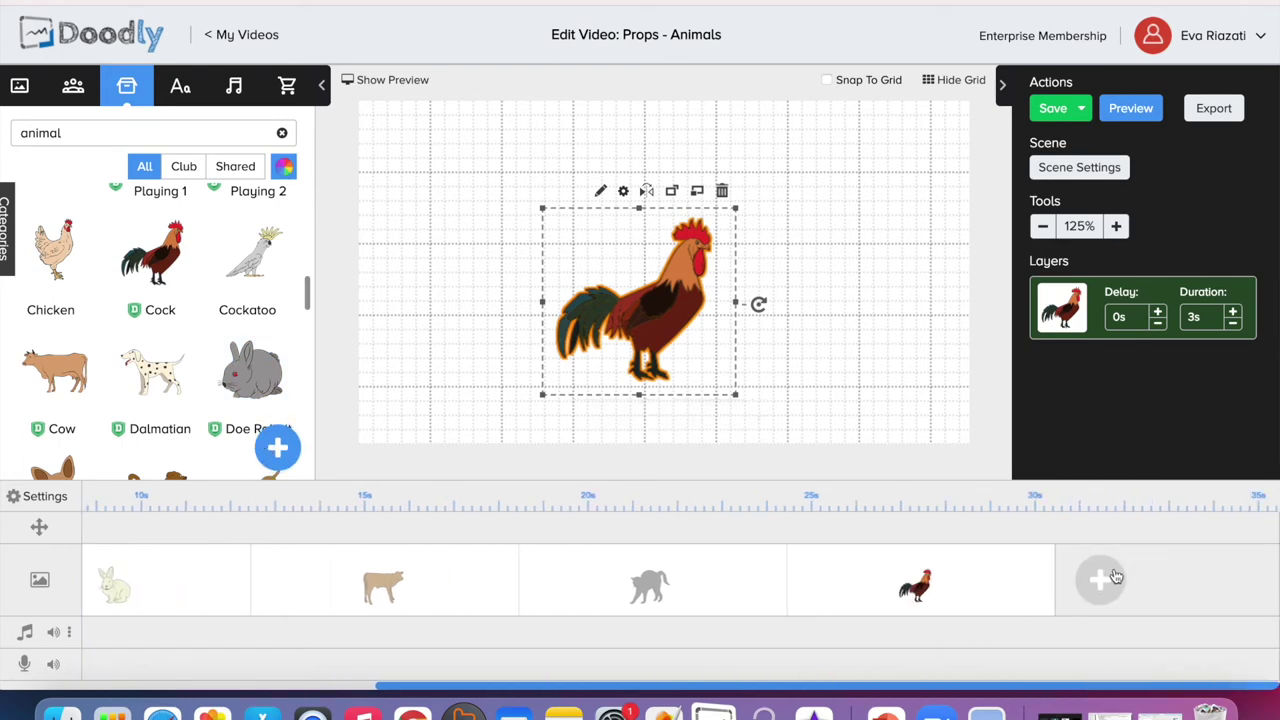
left_click(1087, 590)
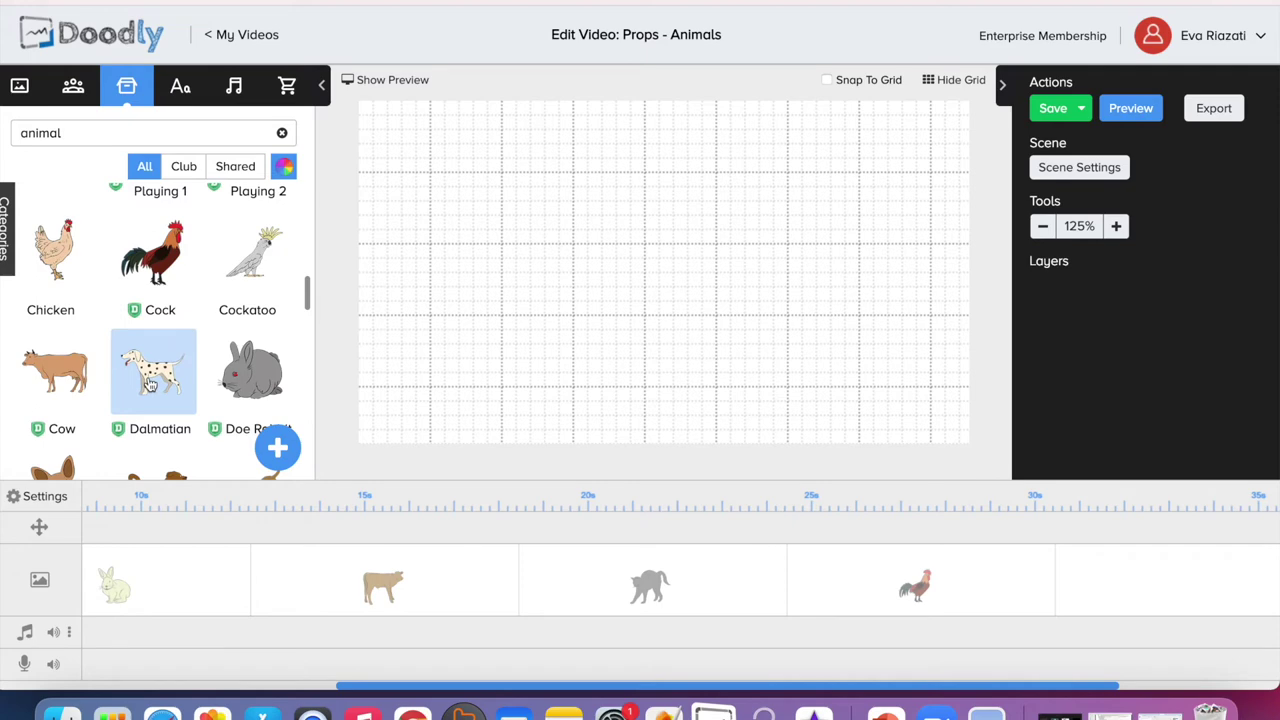
- Place the Dalmatian drawing, mirror it horizontally and nudge it into position
left_click_drag(150, 385, 655, 335)
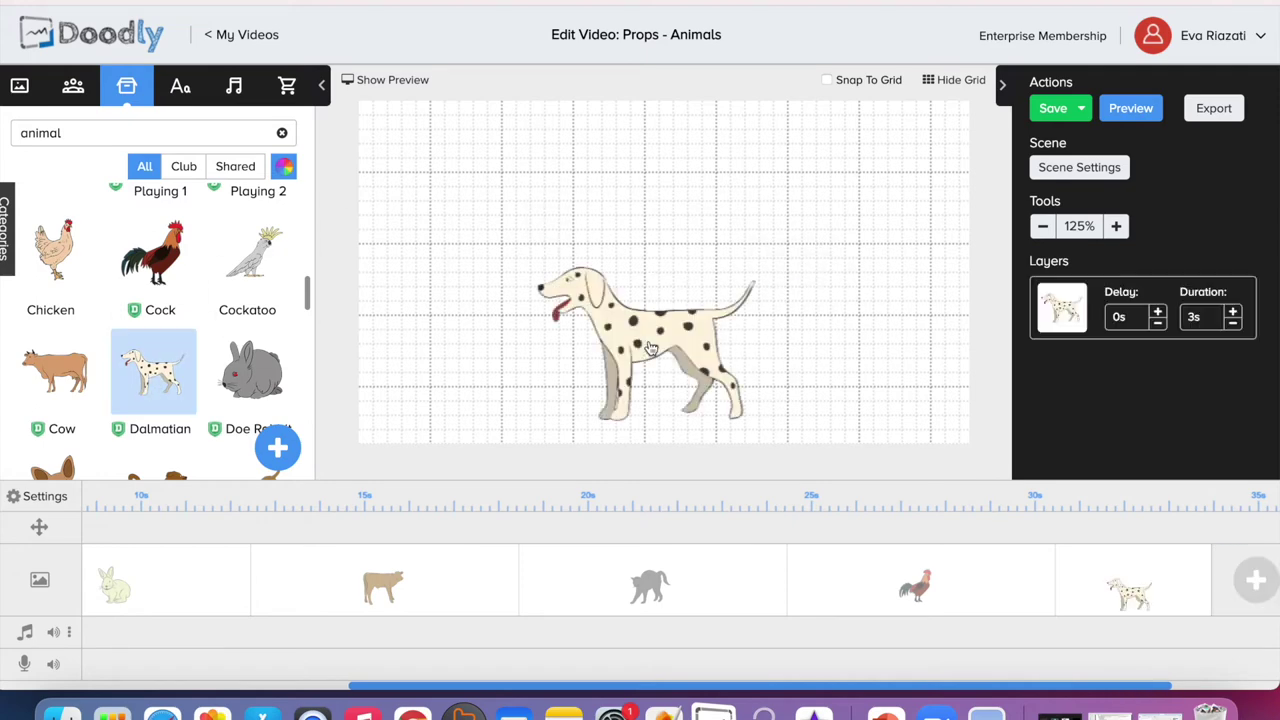
left_click_drag(651, 348, 640, 298)
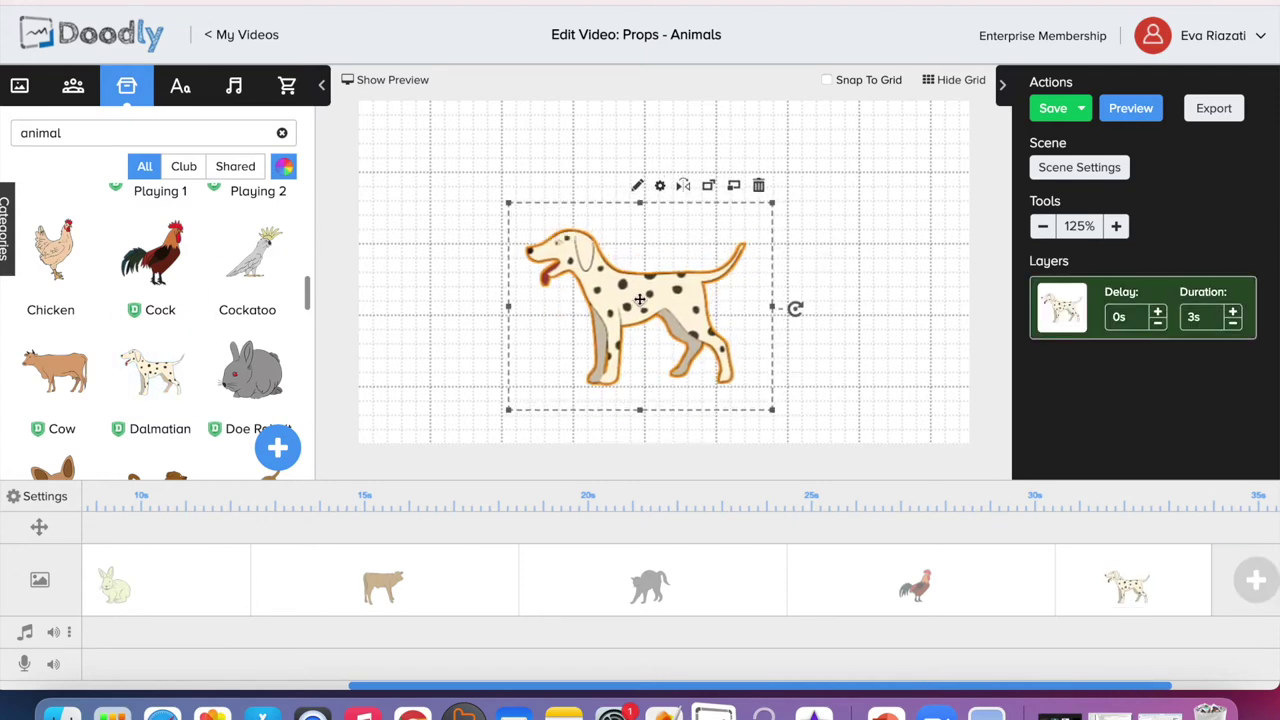
left_click(684, 190)
left_click_drag(663, 264, 685, 264)
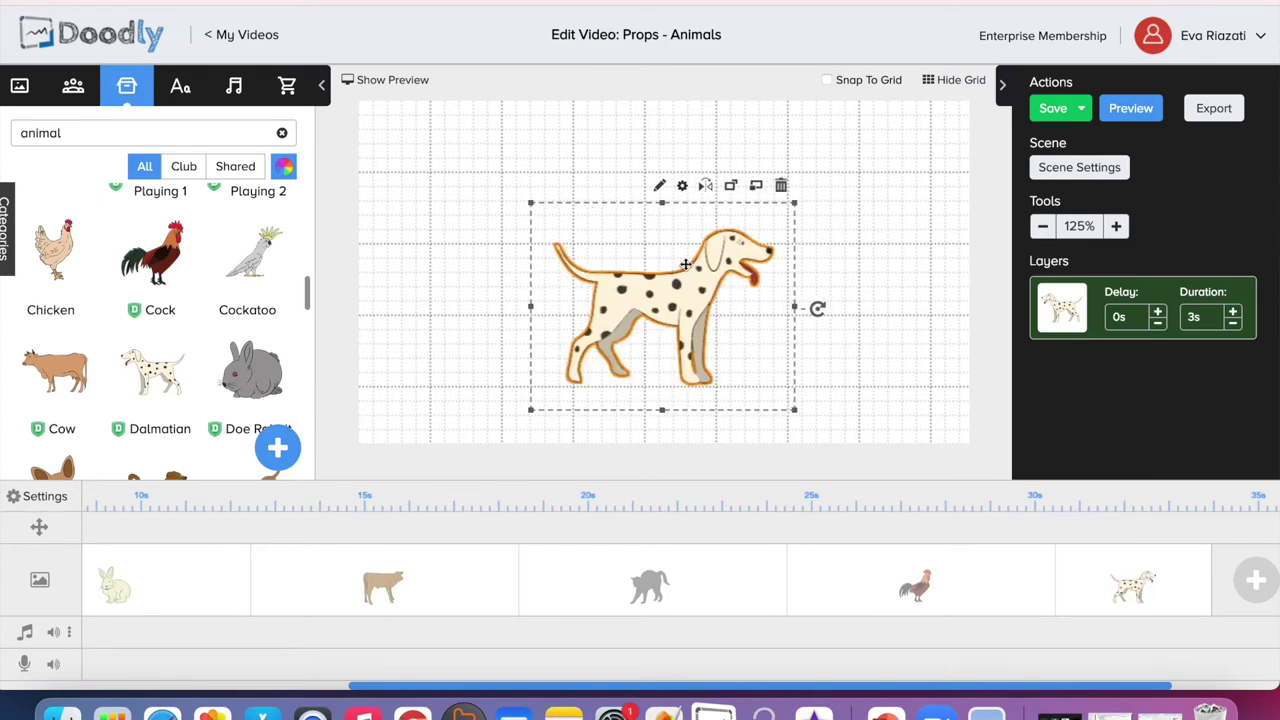
- Apply the Dalmatian scene settings and append an empty scene at the timeline's end
left_click(1119, 168)
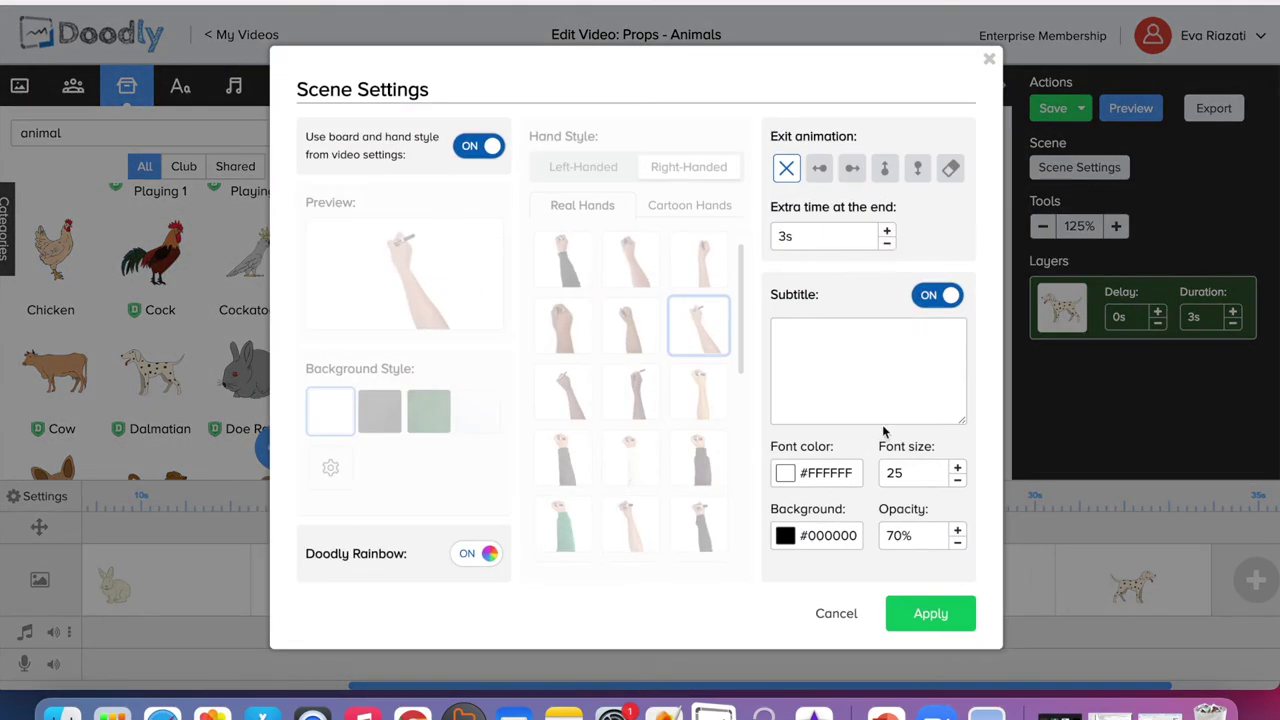
left_click(930, 613)
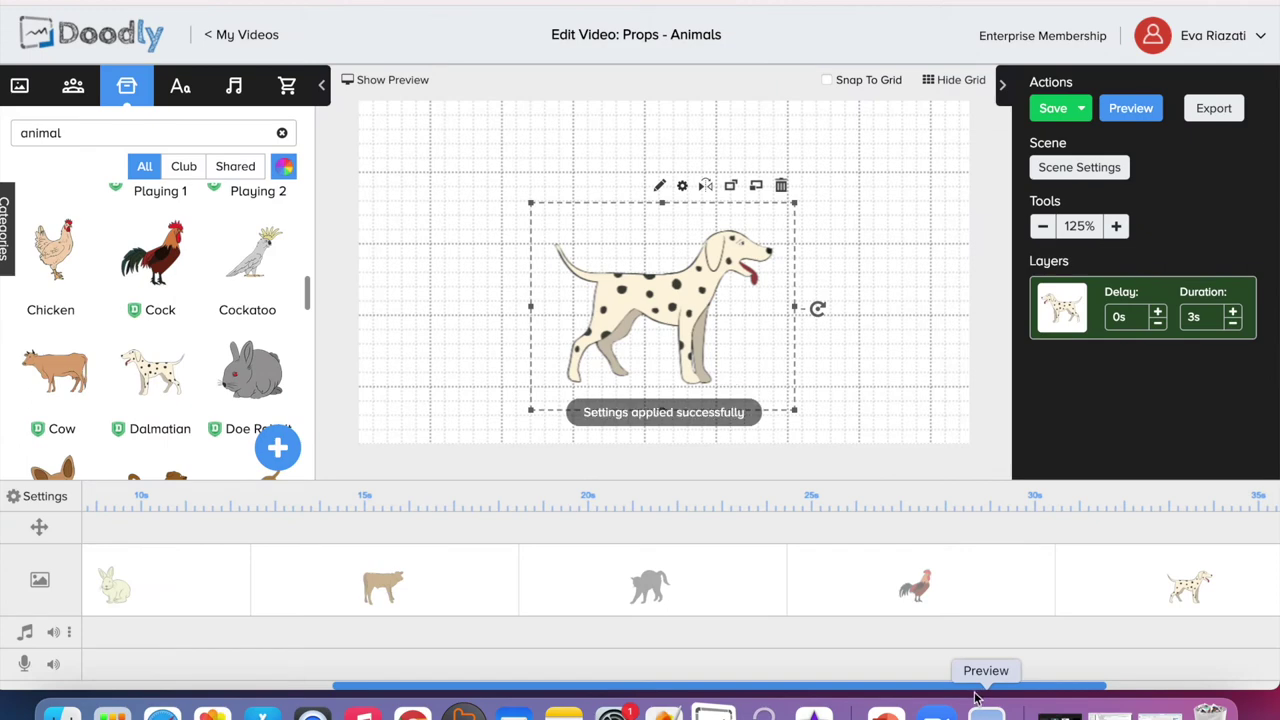
left_click_drag(925, 690, 1137, 686)
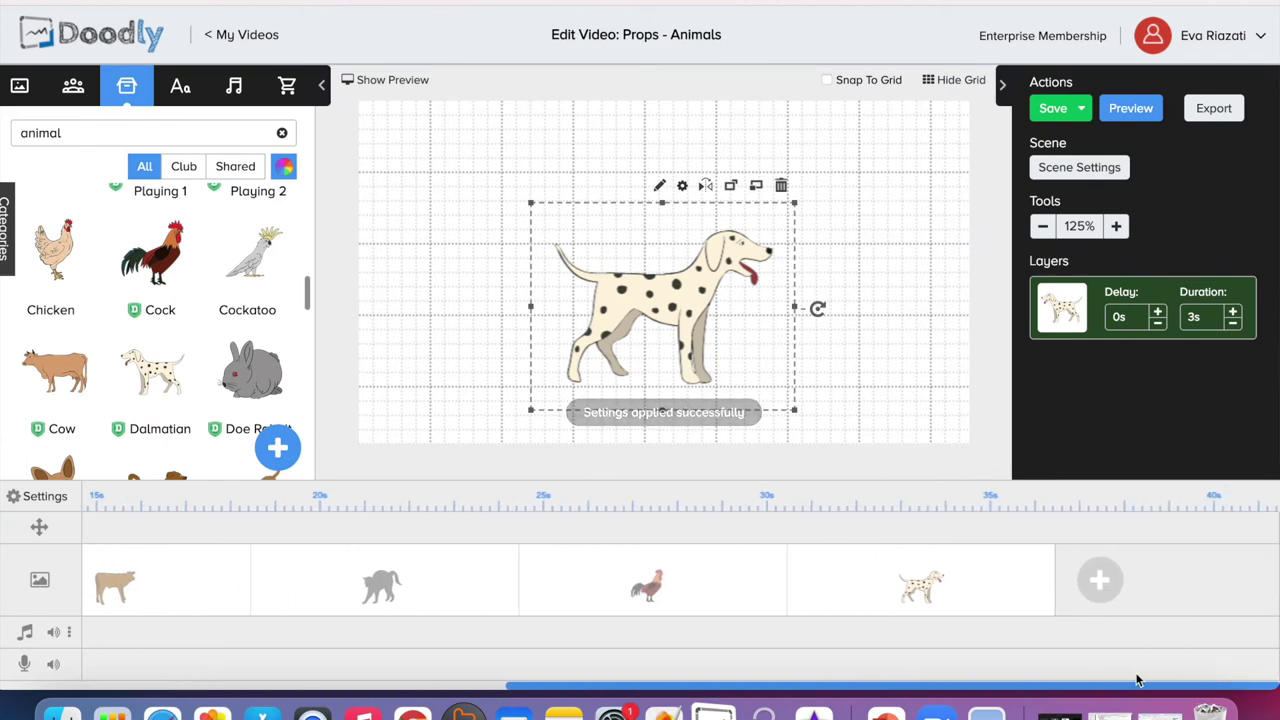
left_click(1095, 586)
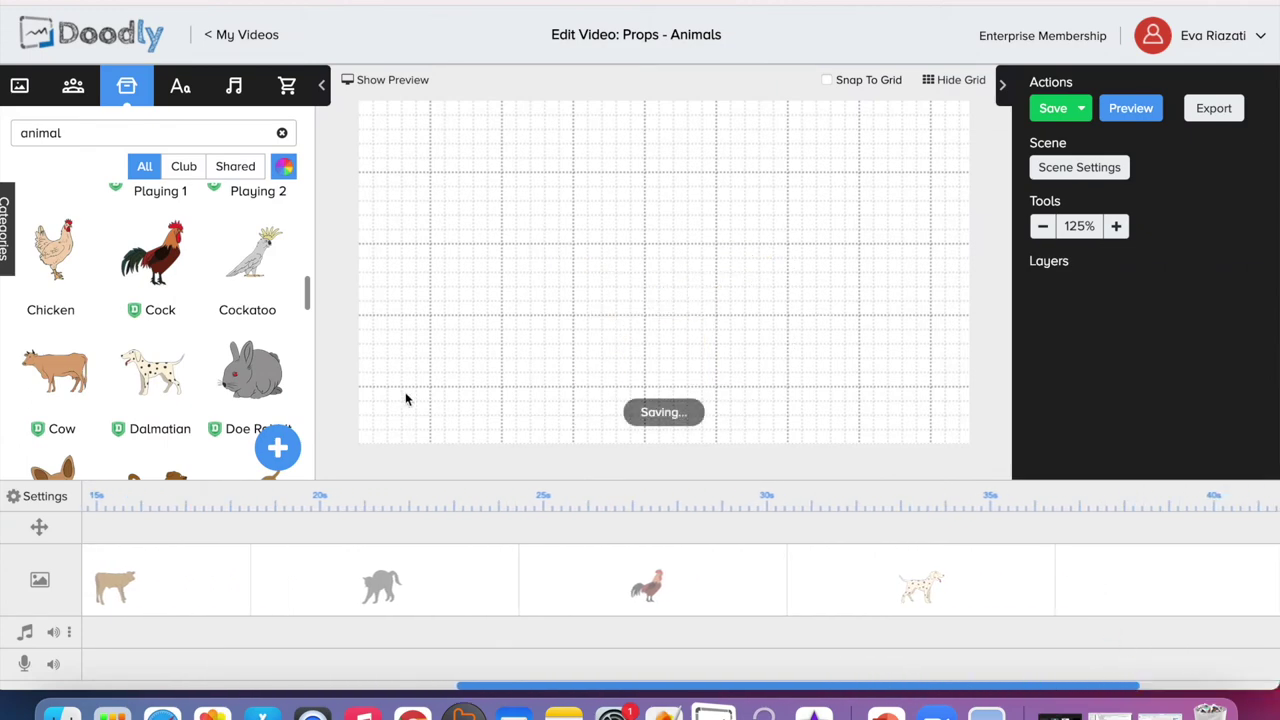
- Find the Farm Male Goat in the props list and place it in the canvas centre
scroll(140, 390, "down", 3)
scroll(137, 397, "down", 5)
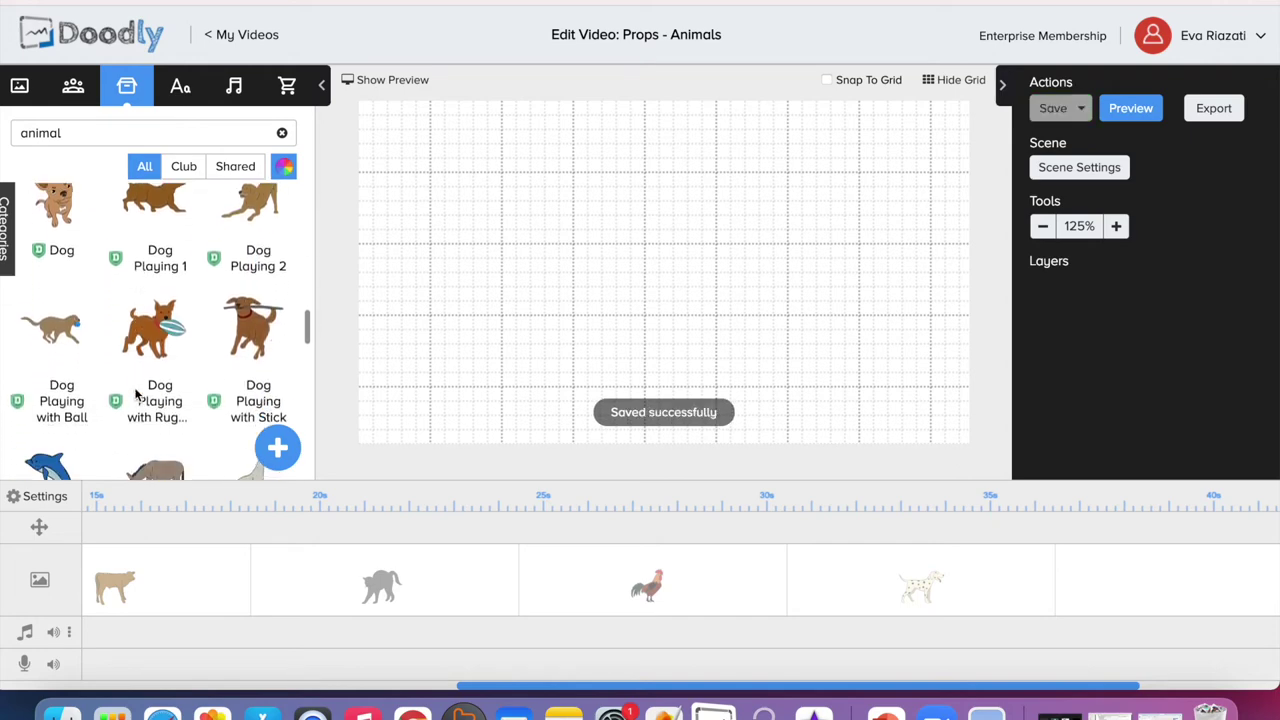
scroll(137, 397, "down", 3)
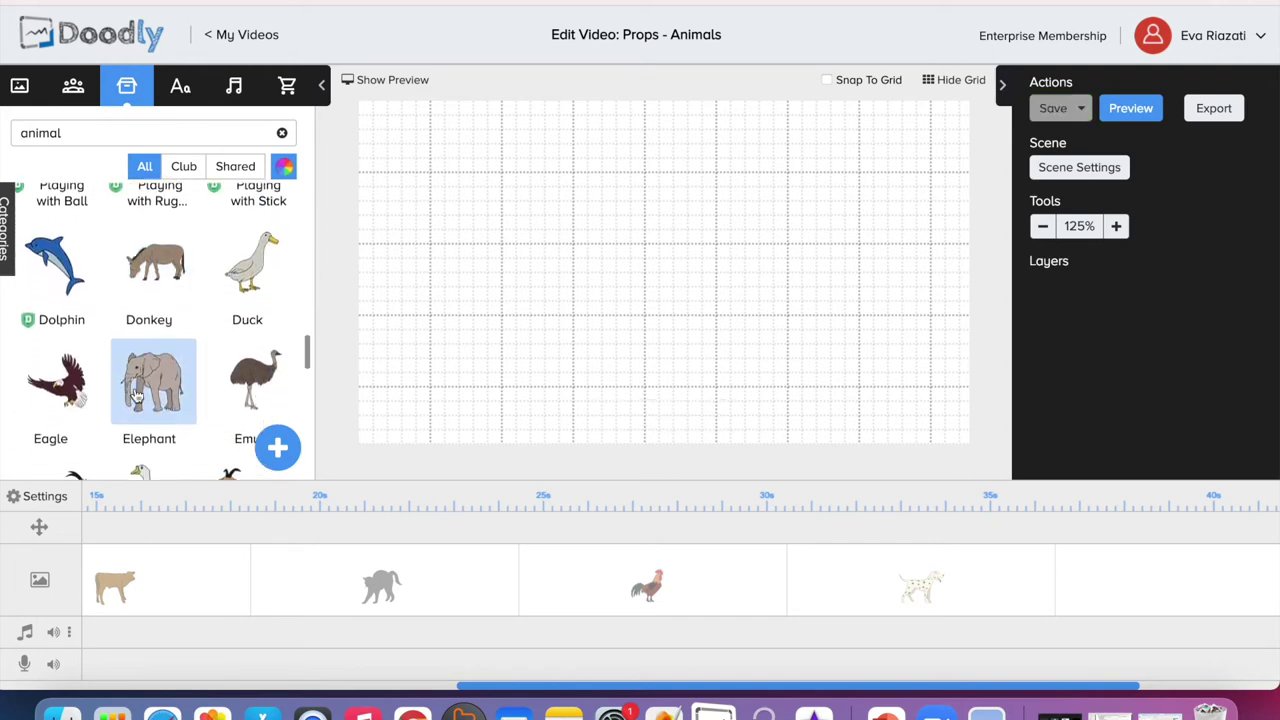
scroll(137, 397, "down", 5)
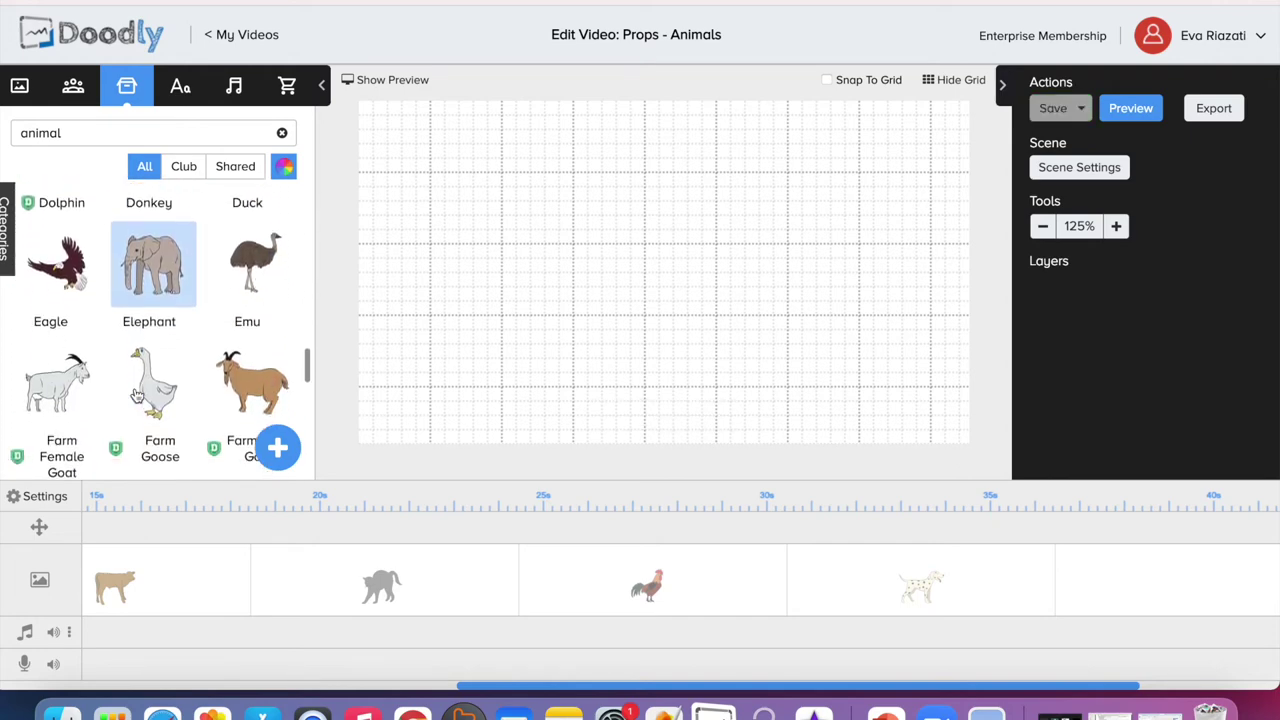
scroll(137, 397, "down", 1)
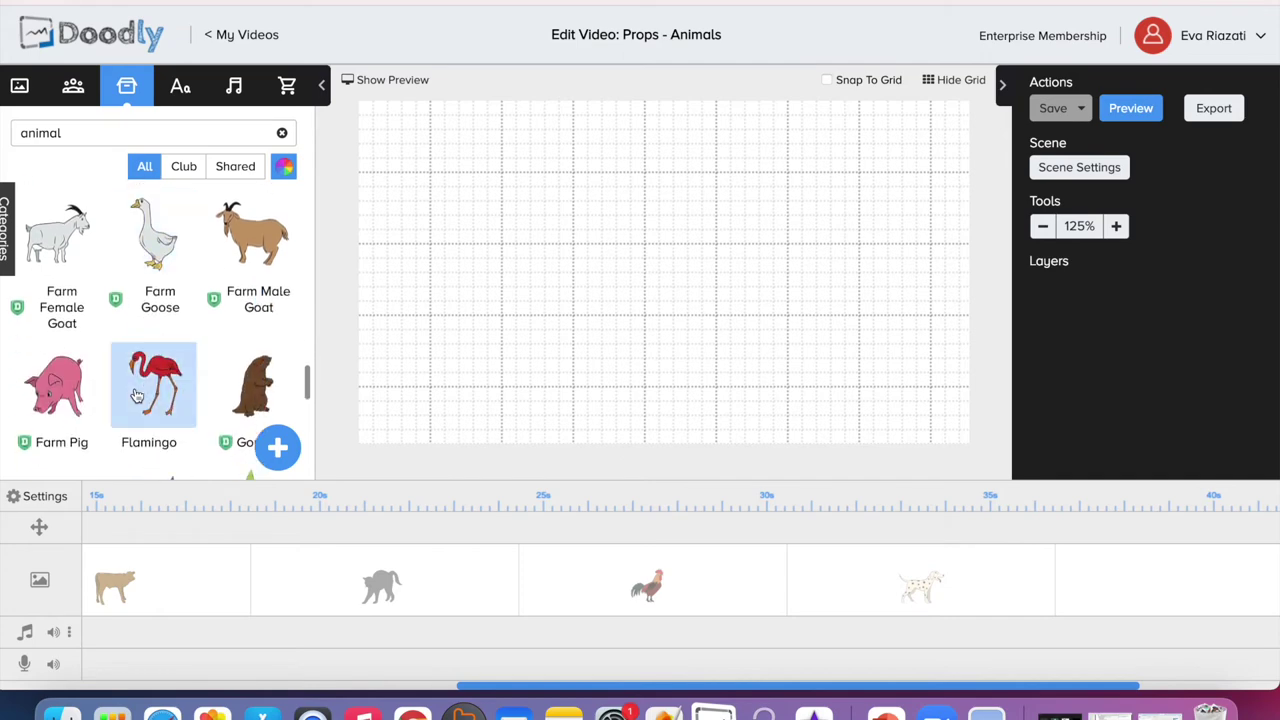
scroll(137, 397, "up", 2)
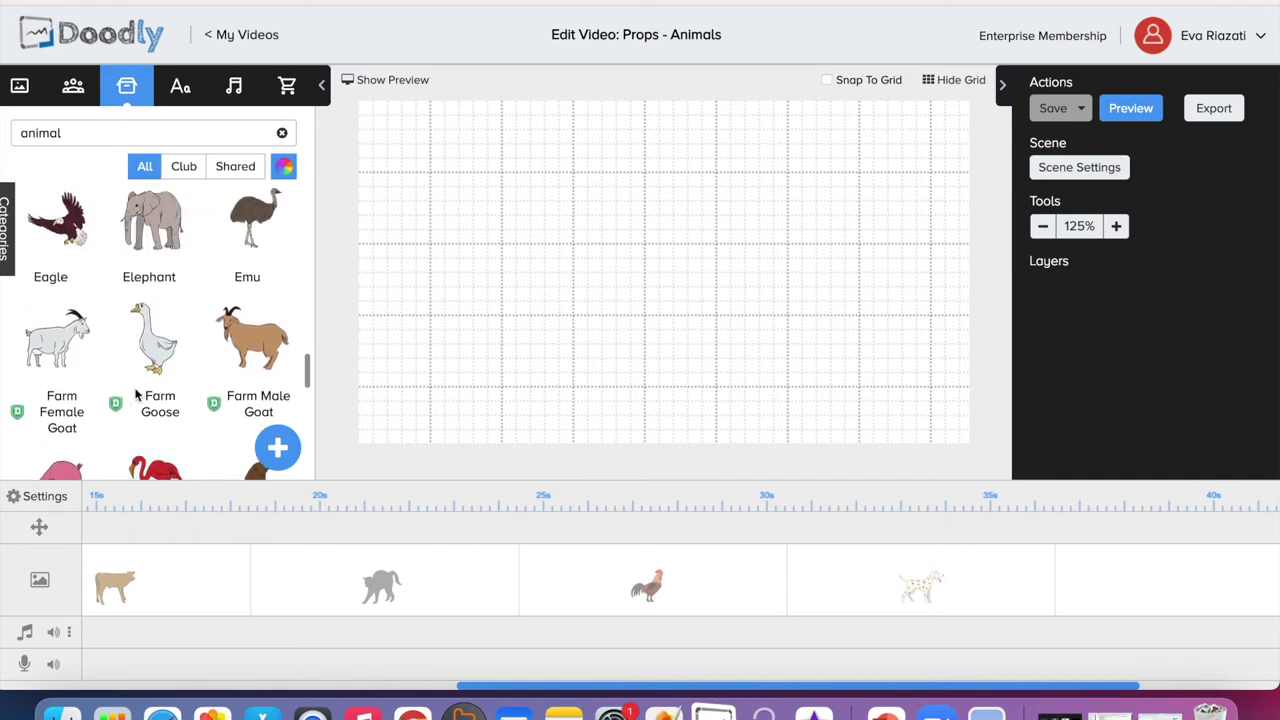
scroll(137, 397, "down", 1)
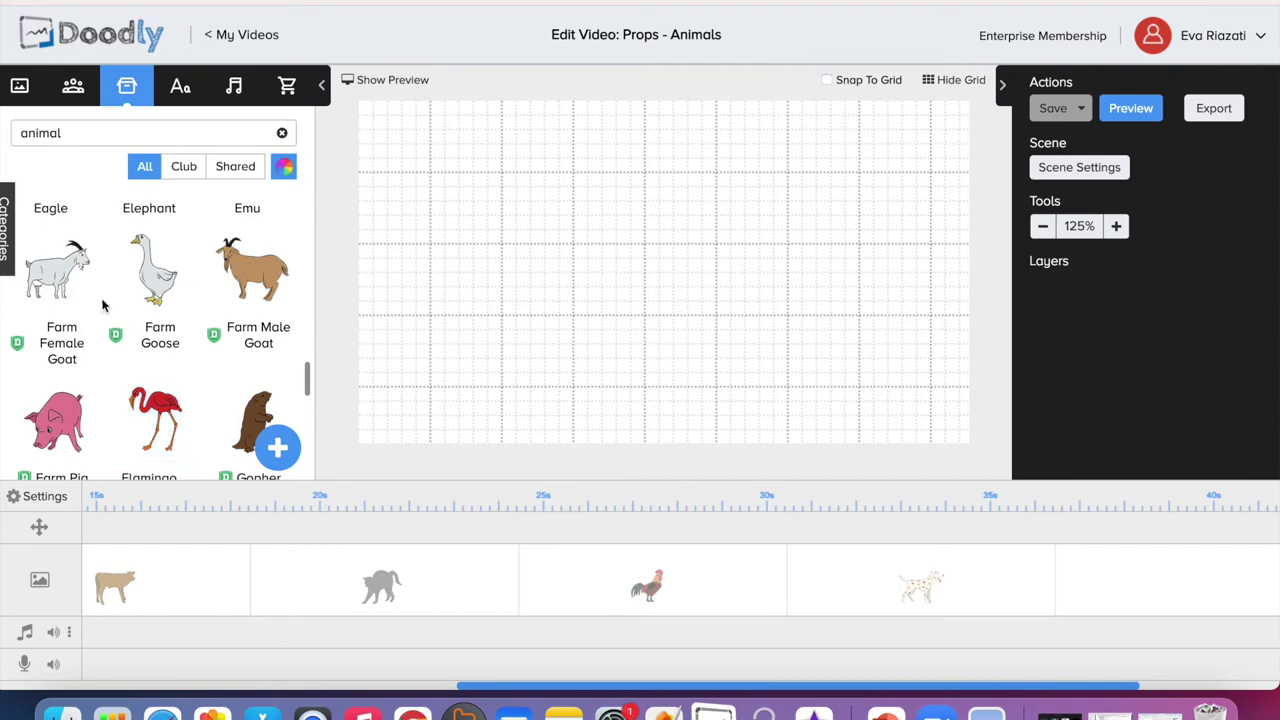
left_click_drag(249, 266, 629, 301)
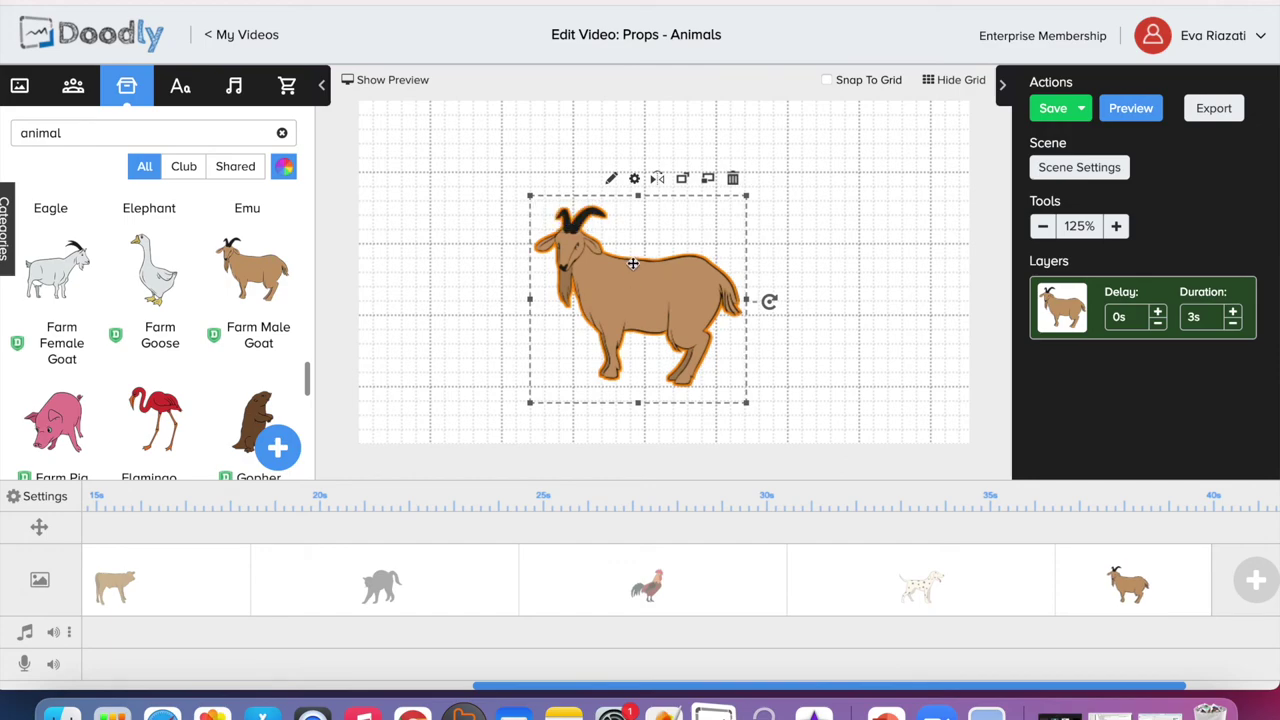
- Flip the goat right and back to face left, then apply its 3s scene settings
left_click(657, 179)
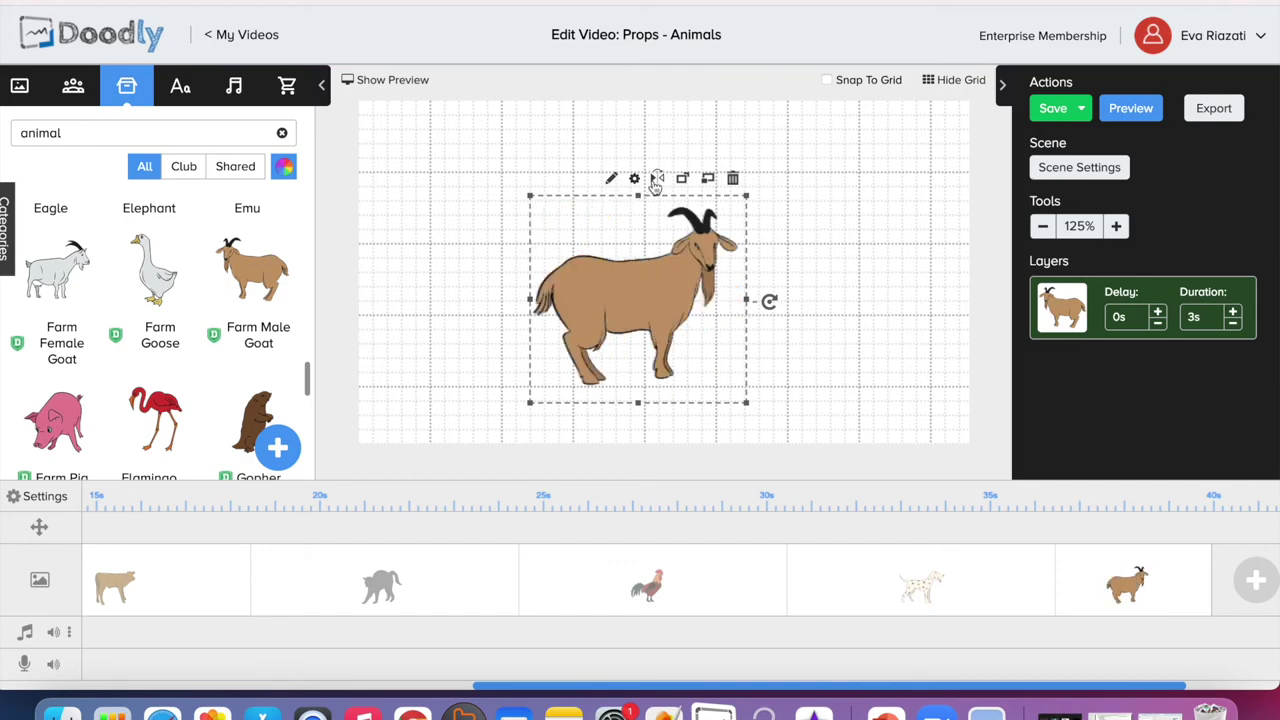
left_click(657, 180)
left_click(1075, 167)
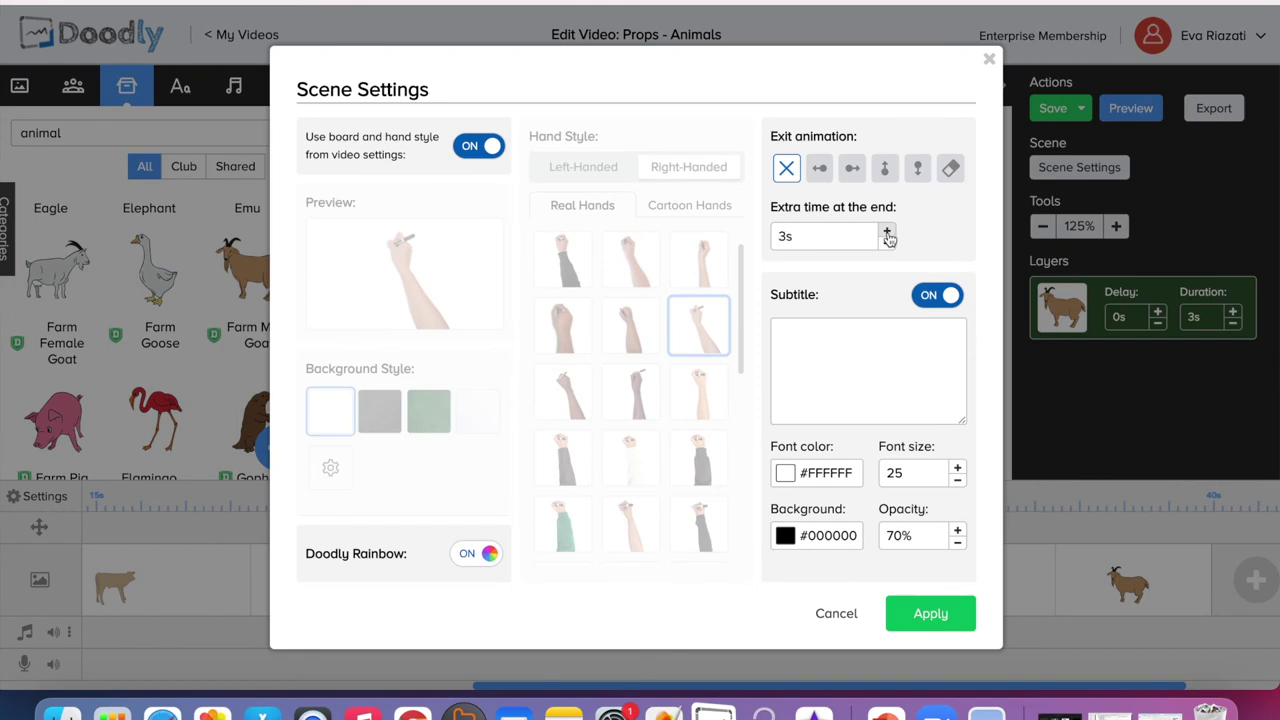
left_click(947, 619)
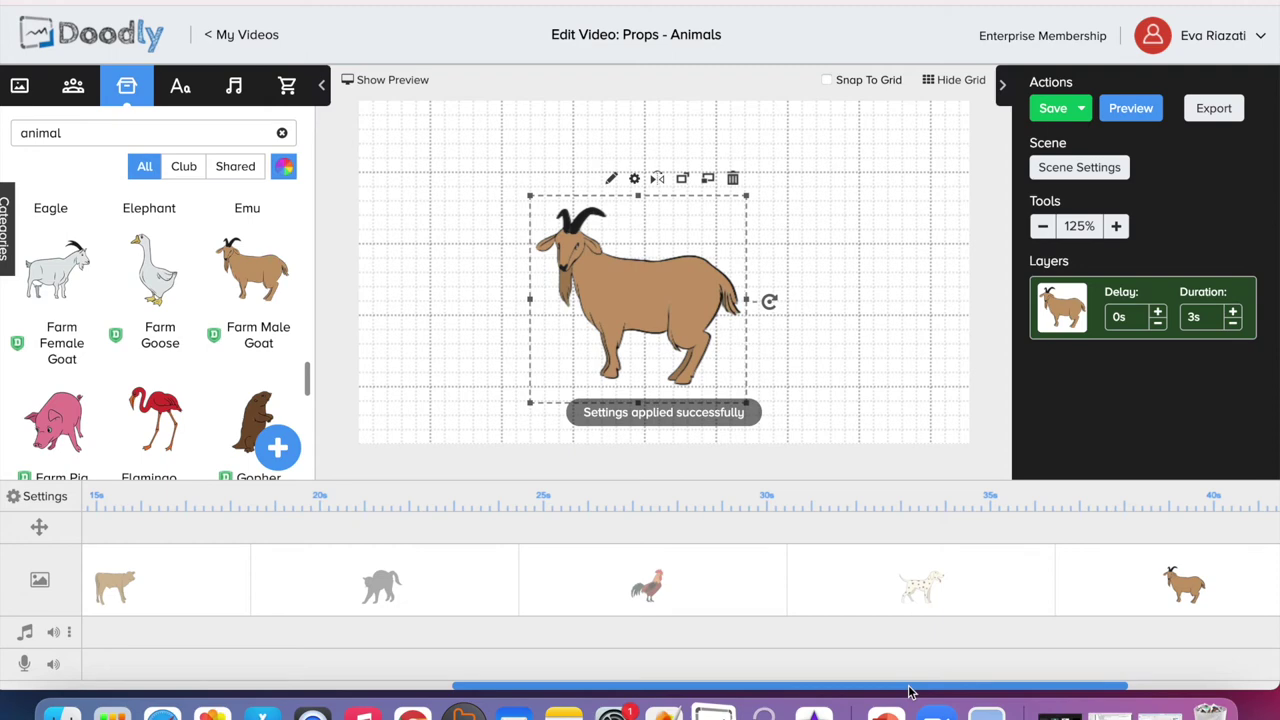
left_click_drag(910, 690, 1137, 688)
- Add a new scene with the Farm Pig left of centre and apply its 3s scene settings
left_click(1099, 580)
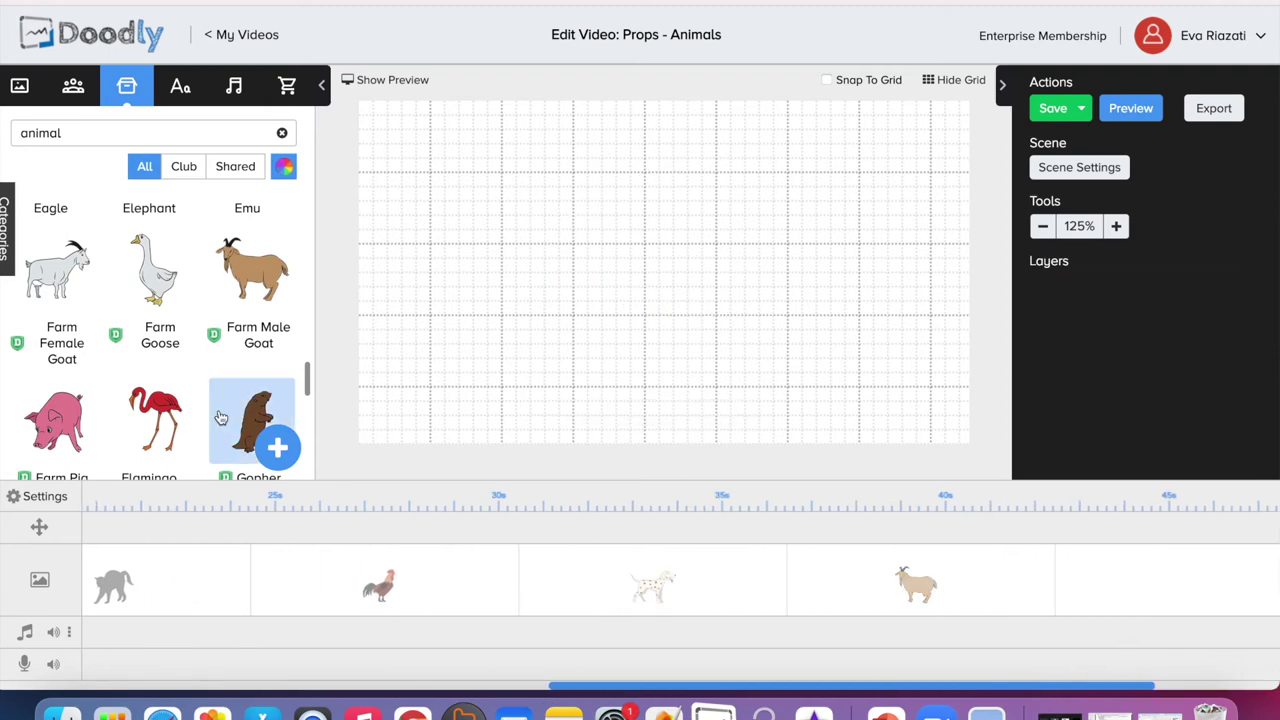
scroll(43, 428, "down", 3)
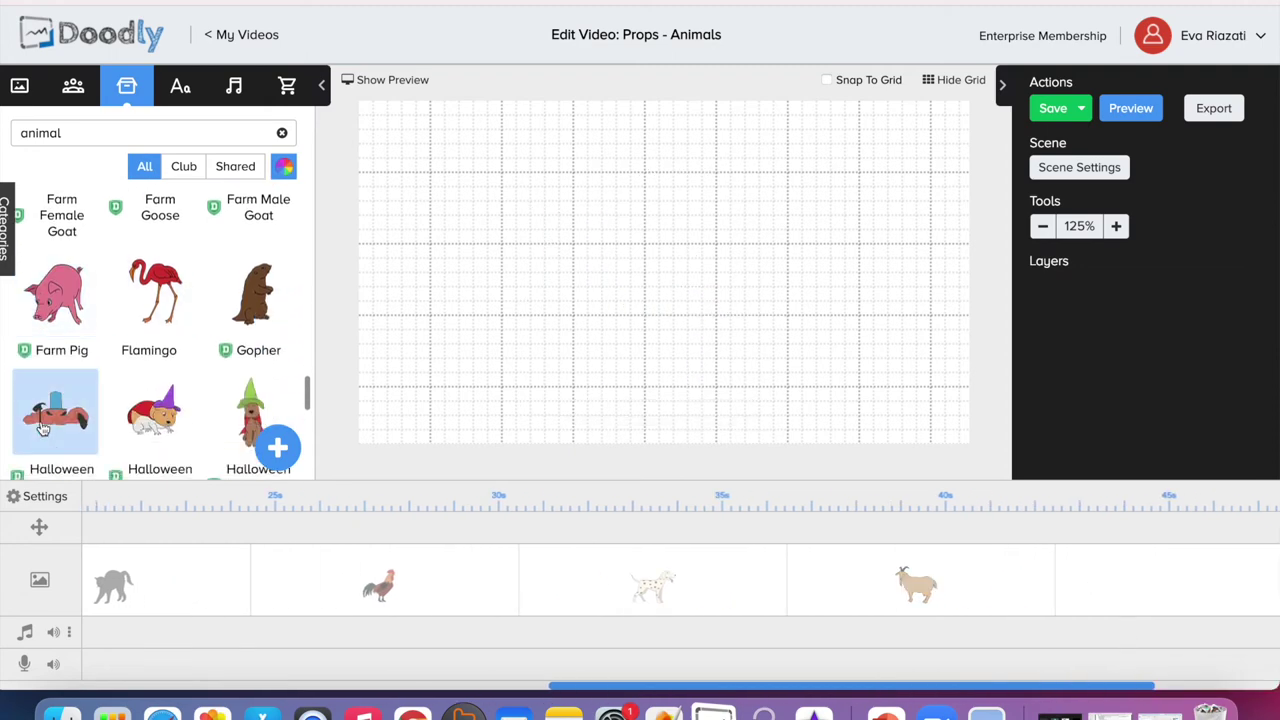
scroll(43, 428, "down", 4)
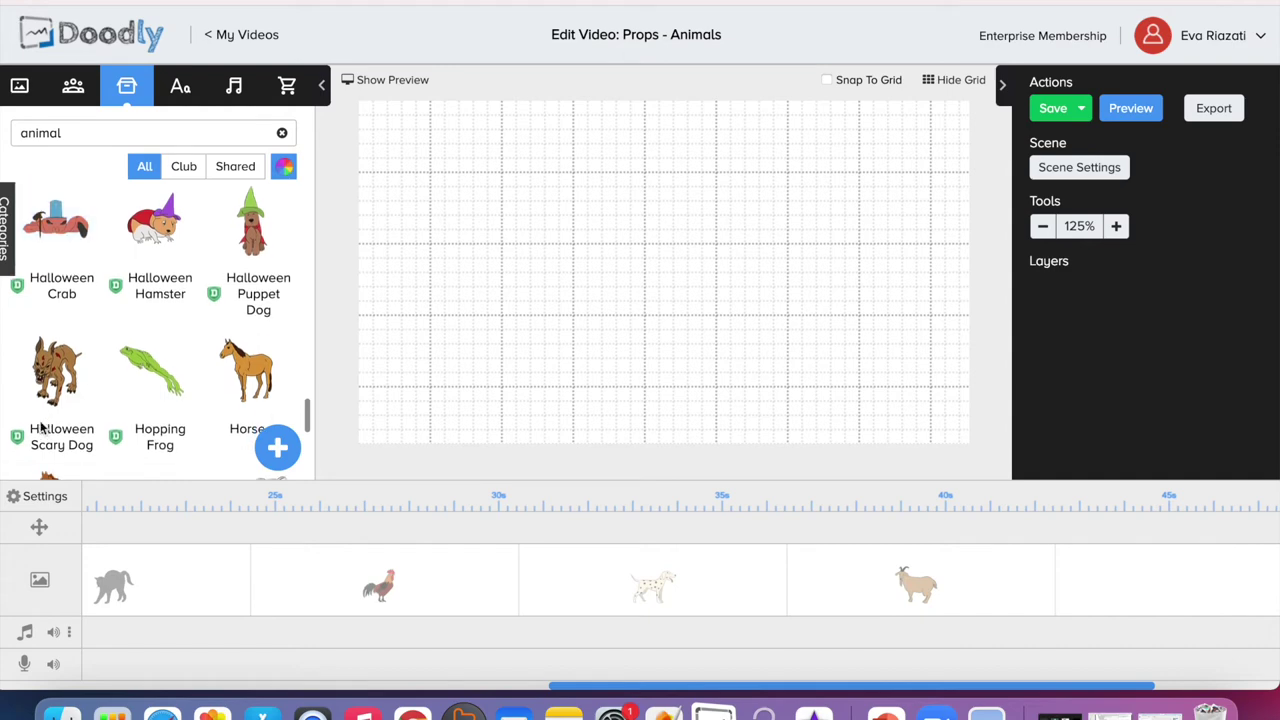
scroll(43, 428, "up", 4)
left_click_drag(45, 310, 714, 308)
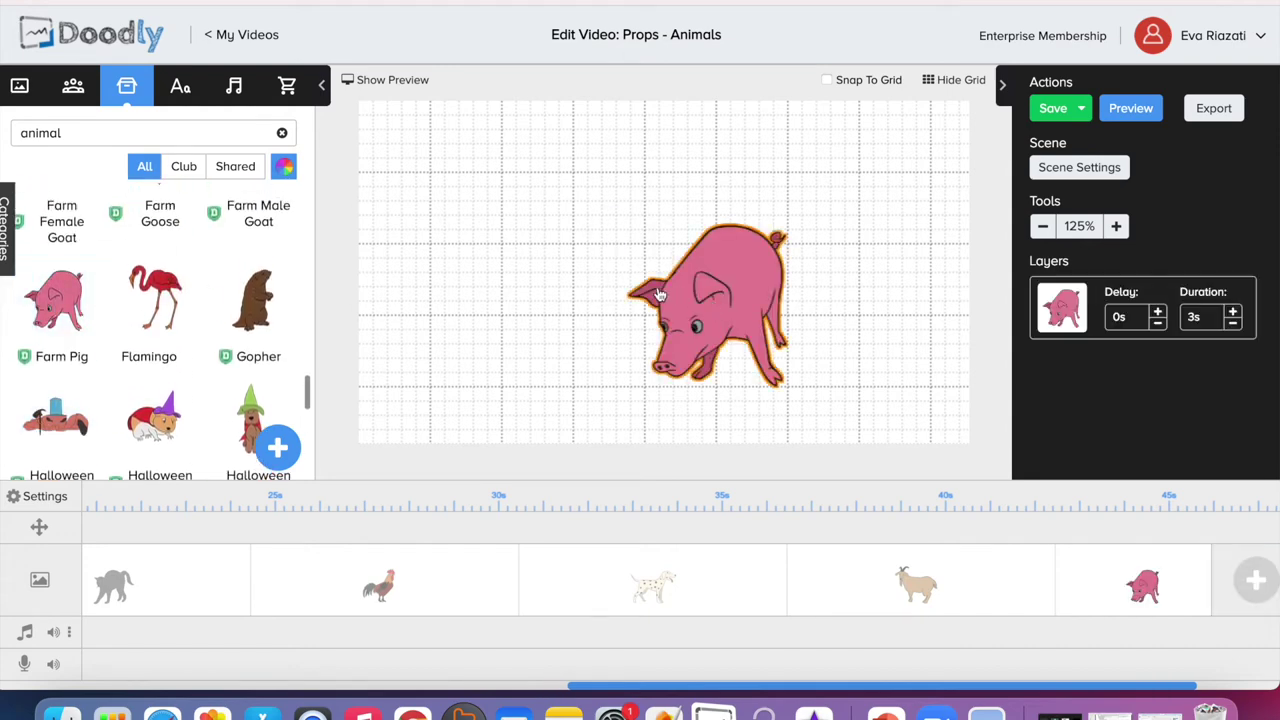
left_click_drag(700, 303, 604, 302)
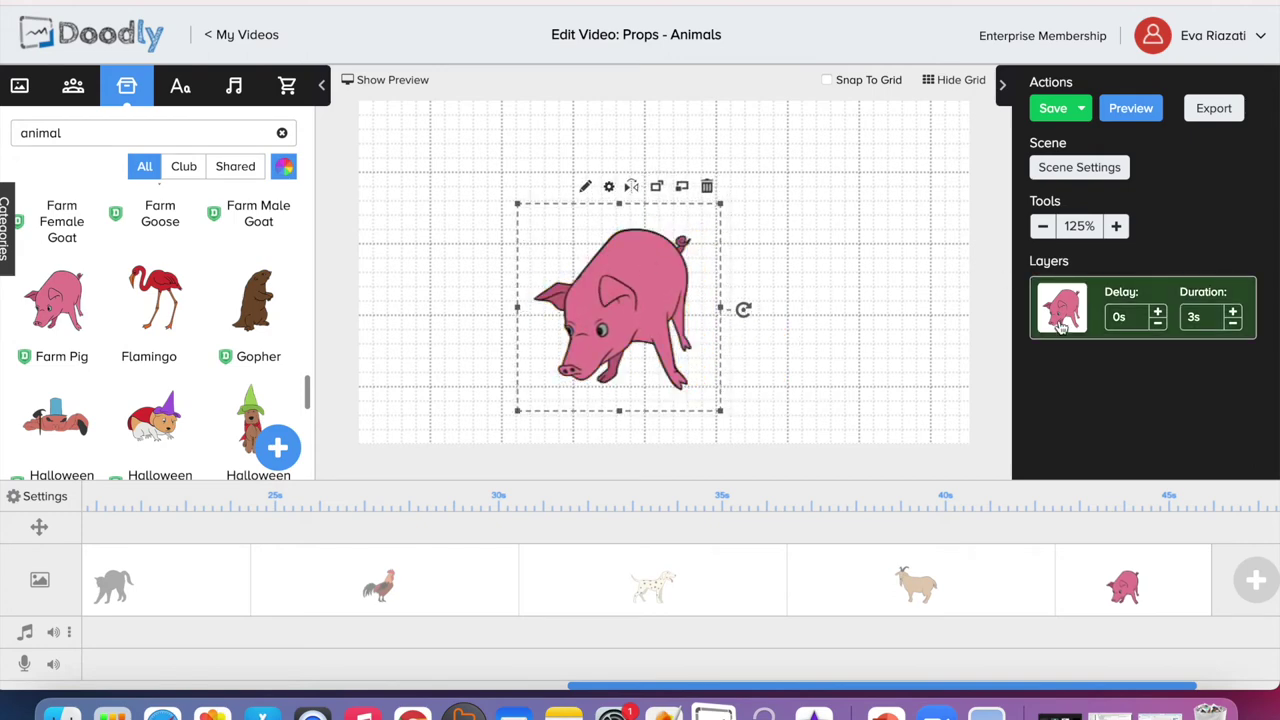
left_click(1108, 170)
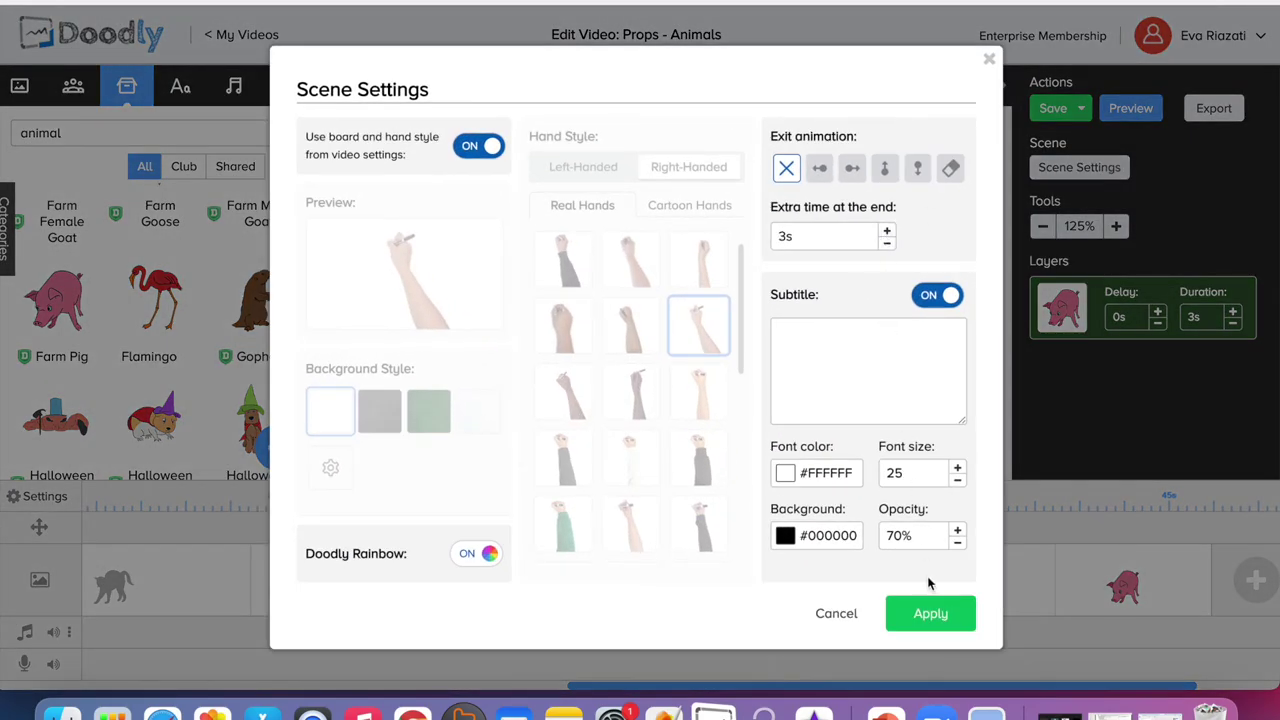
left_click(930, 612)
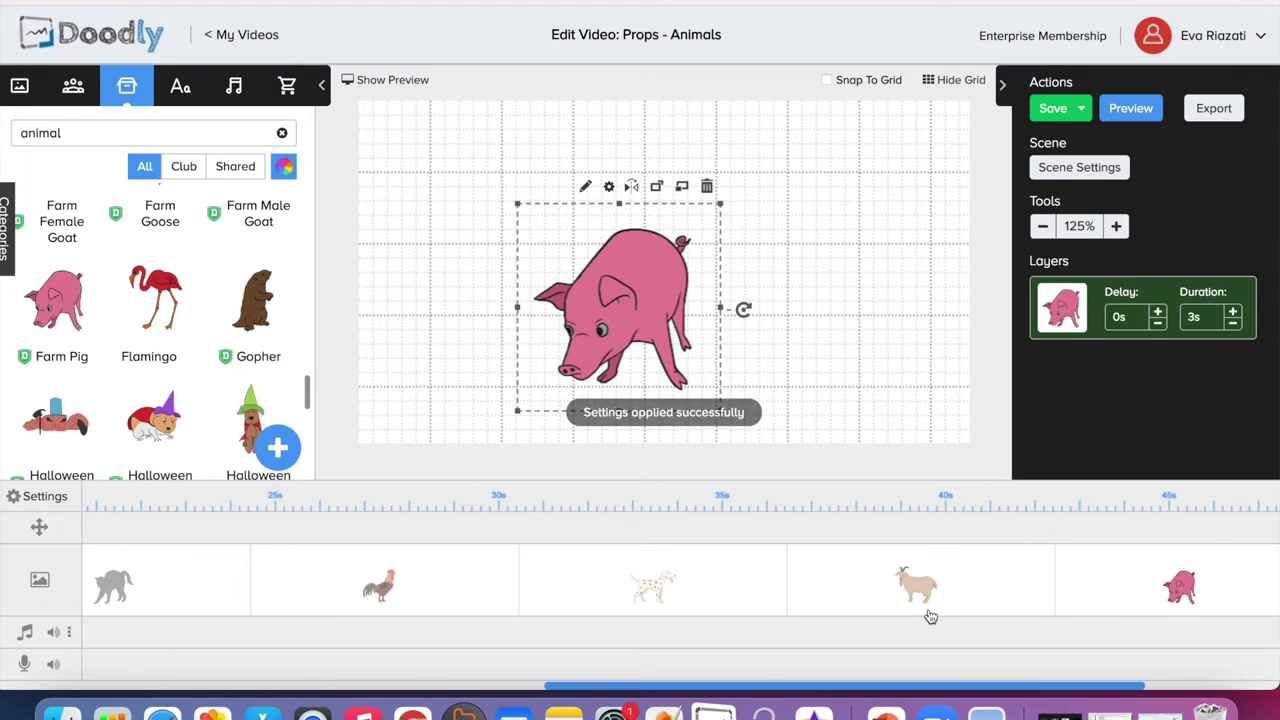
- Hide the grid, deselect the pig, and play then close the full video preview from the first scene
left_click(957, 82)
left_click(874, 188)
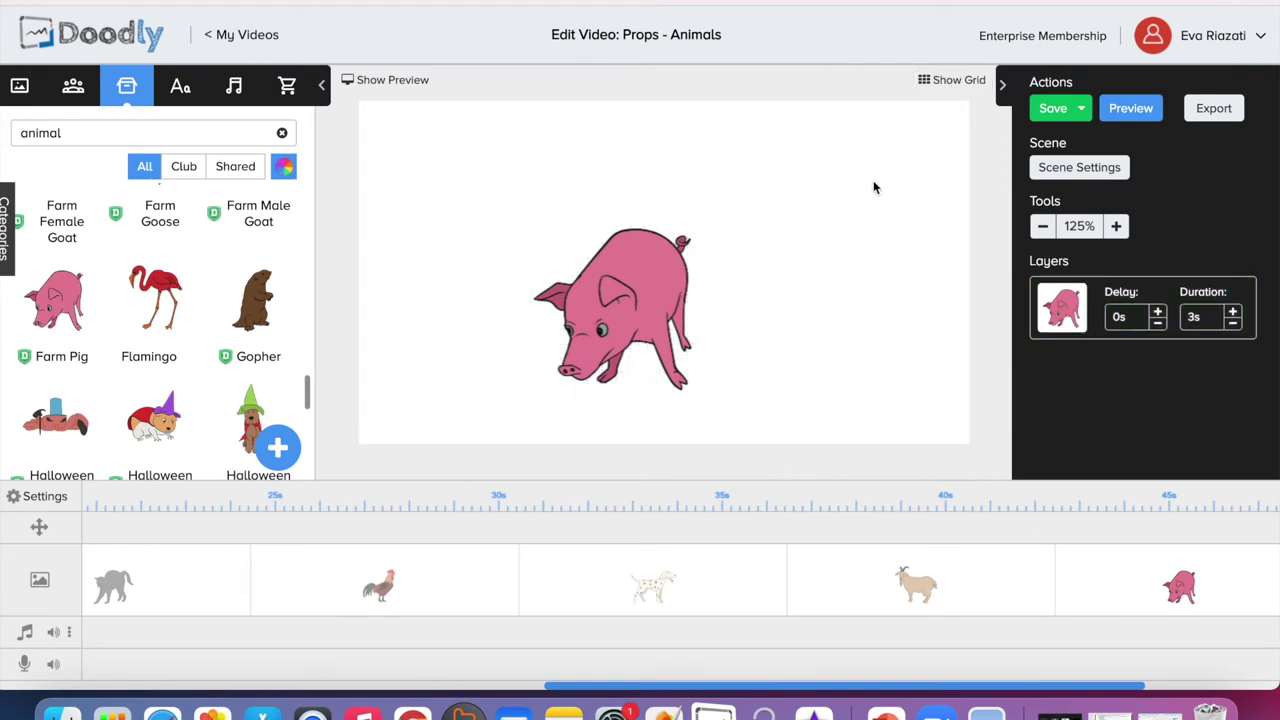
left_click_drag(1022, 688, 560, 677)
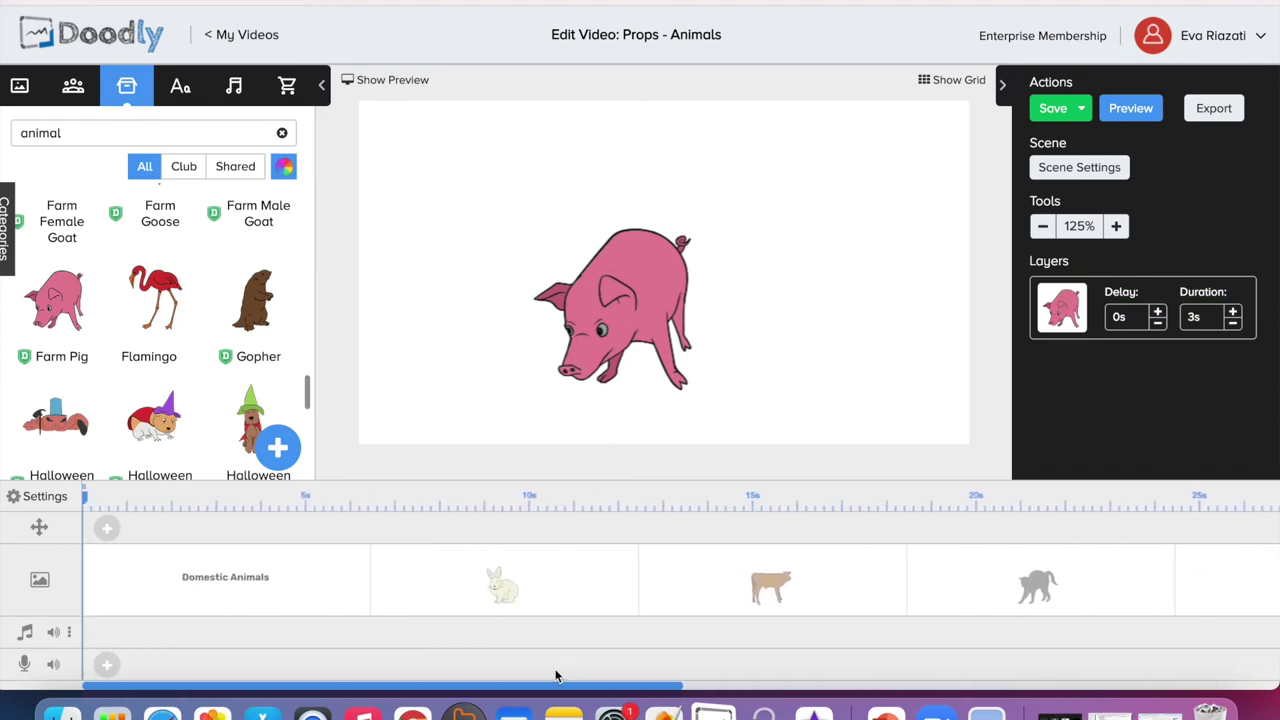
left_click(1117, 112)
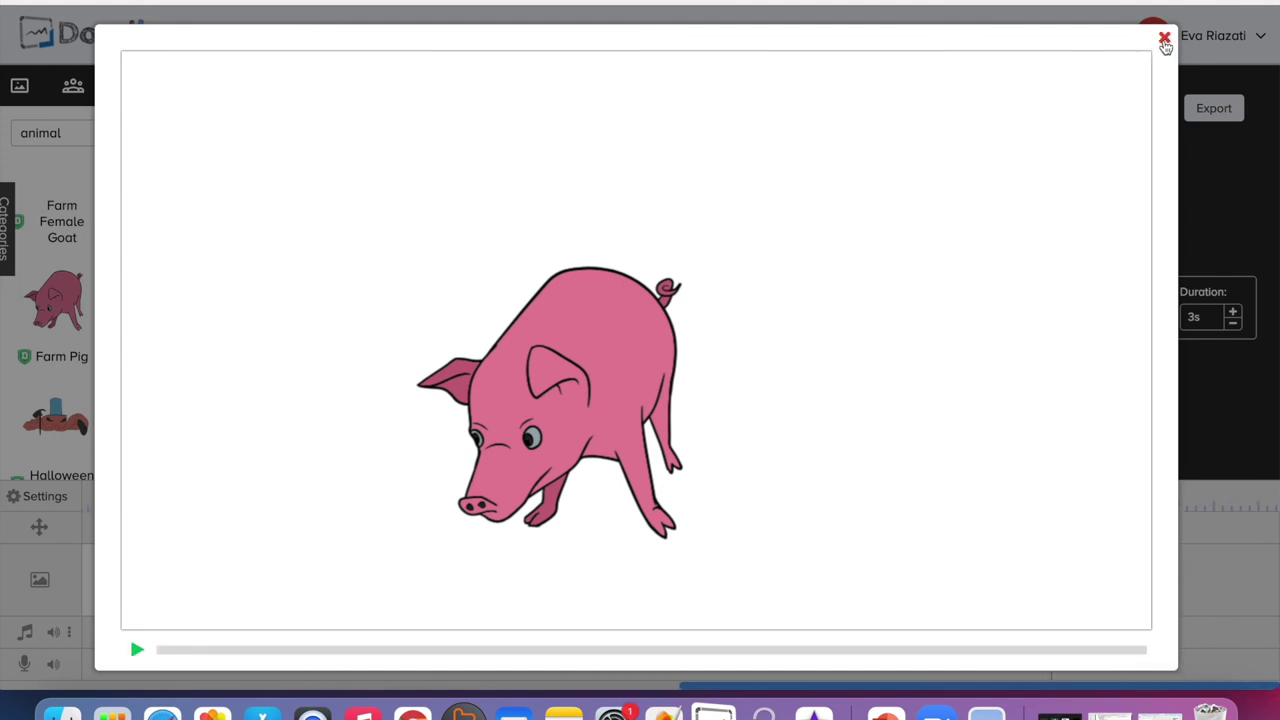
left_click(1165, 41)
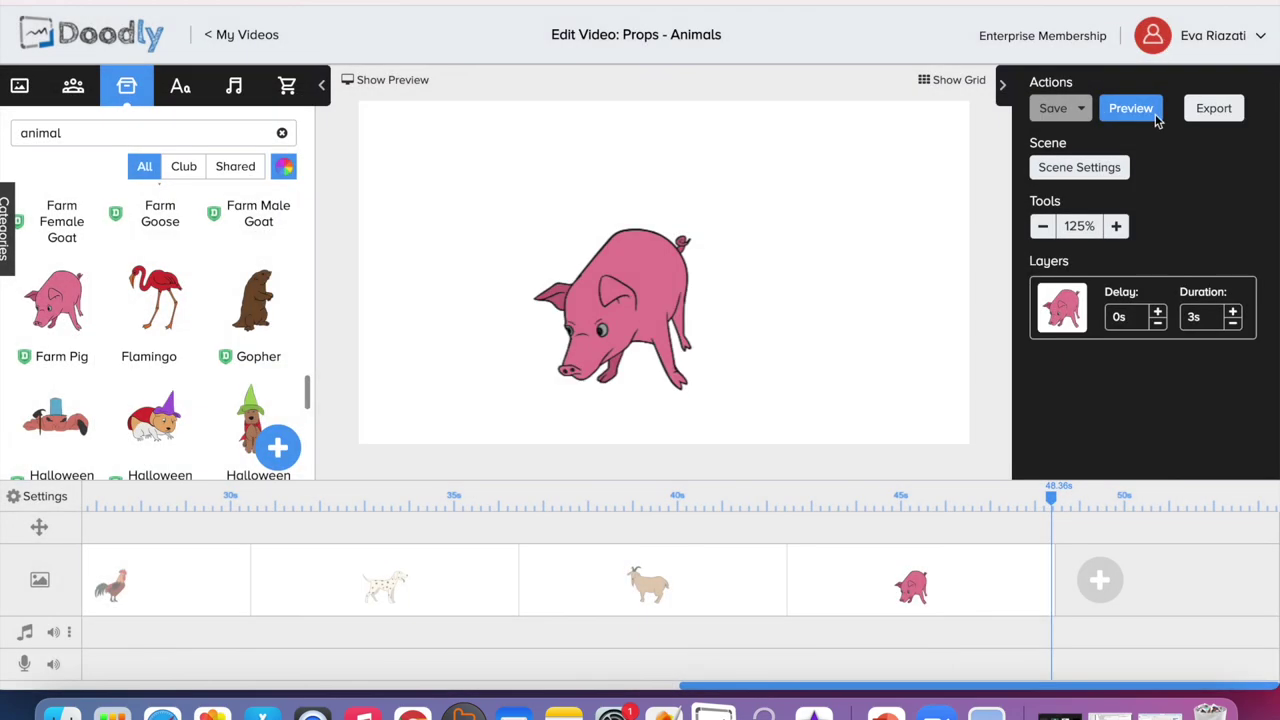